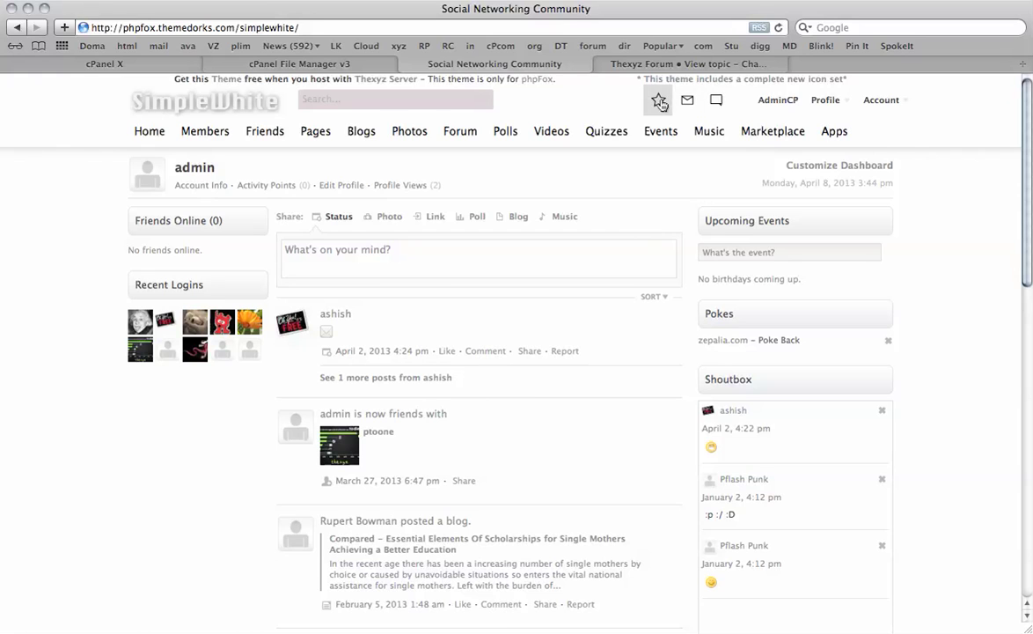
# - Check the notifications, messages and friend requests drop-downs in the SimpleWhite site header, and close them
pyautogui.click(718, 103)
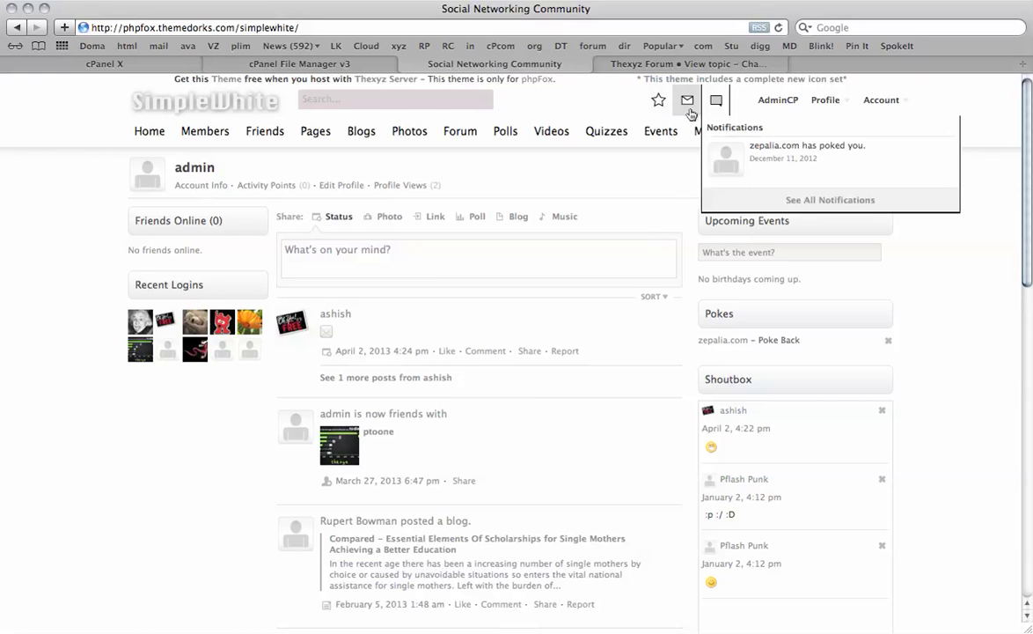
pyautogui.click(690, 110)
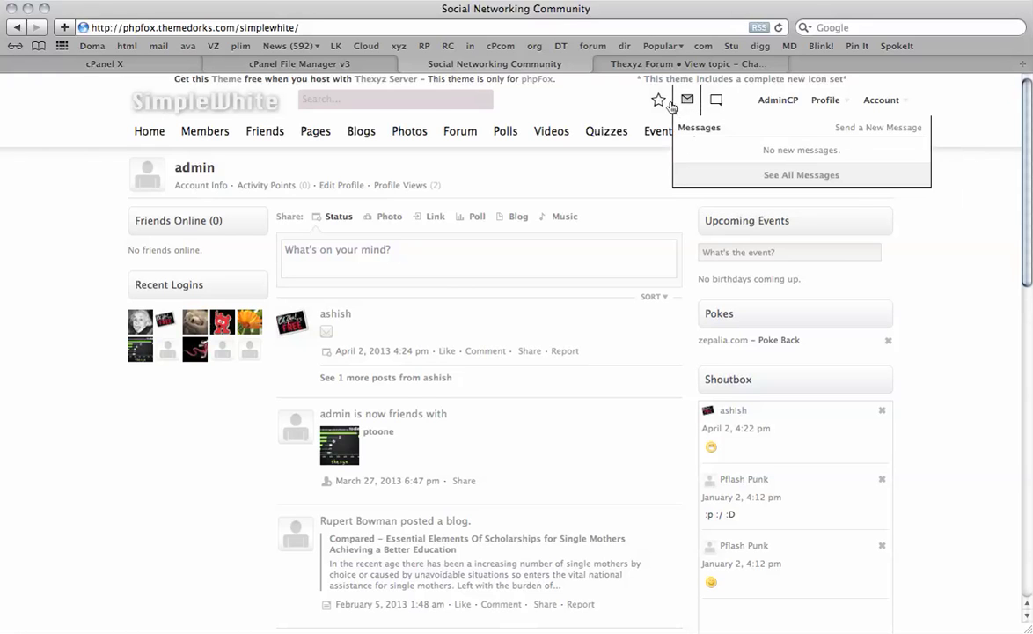
pyautogui.click(659, 99)
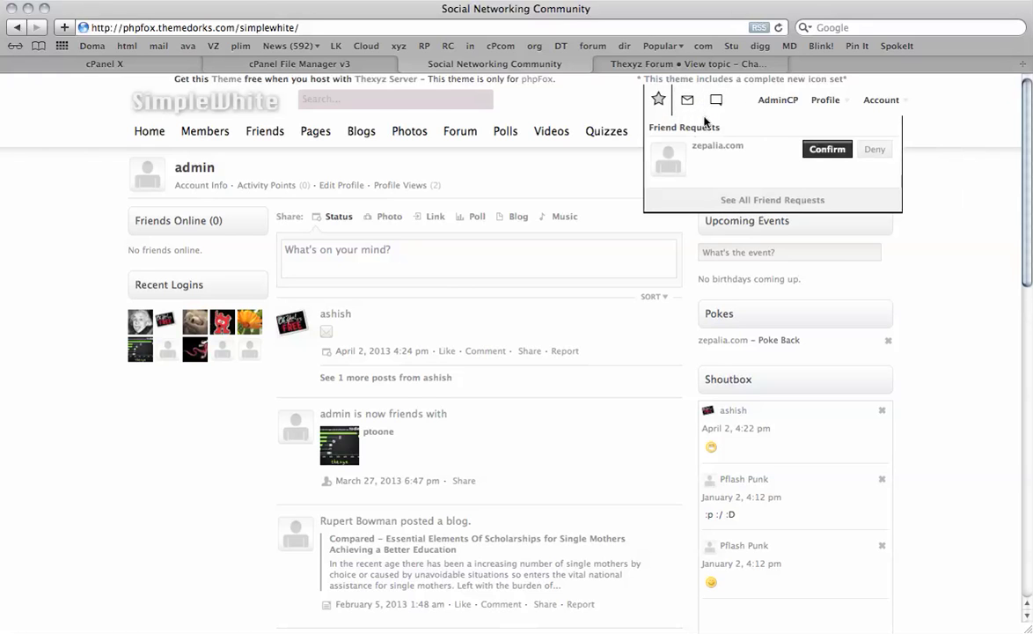
pyautogui.click(616, 106)
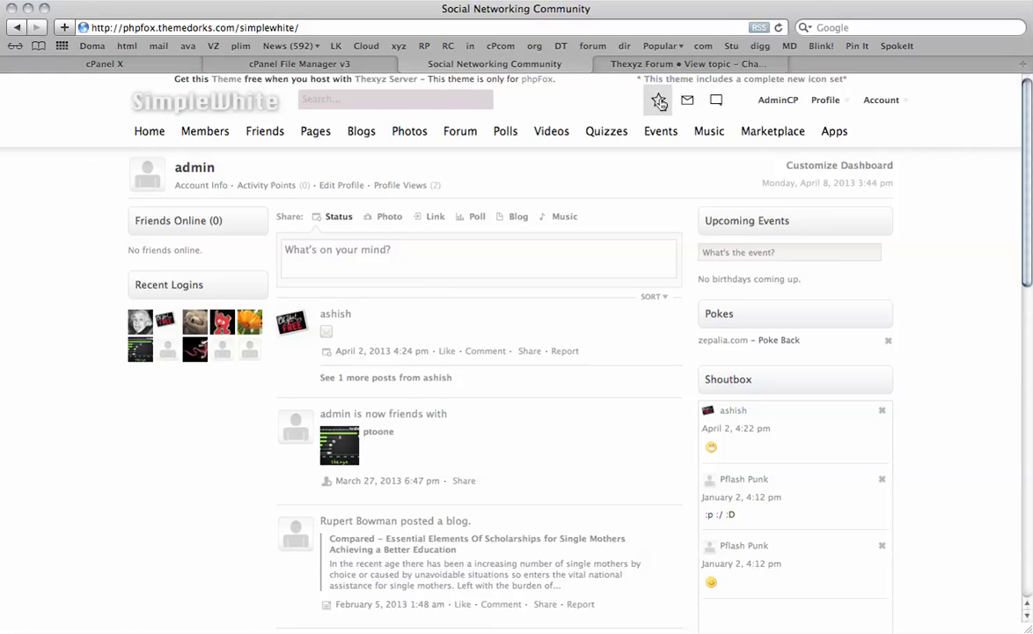
pyautogui.click(705, 102)
pyautogui.click(560, 99)
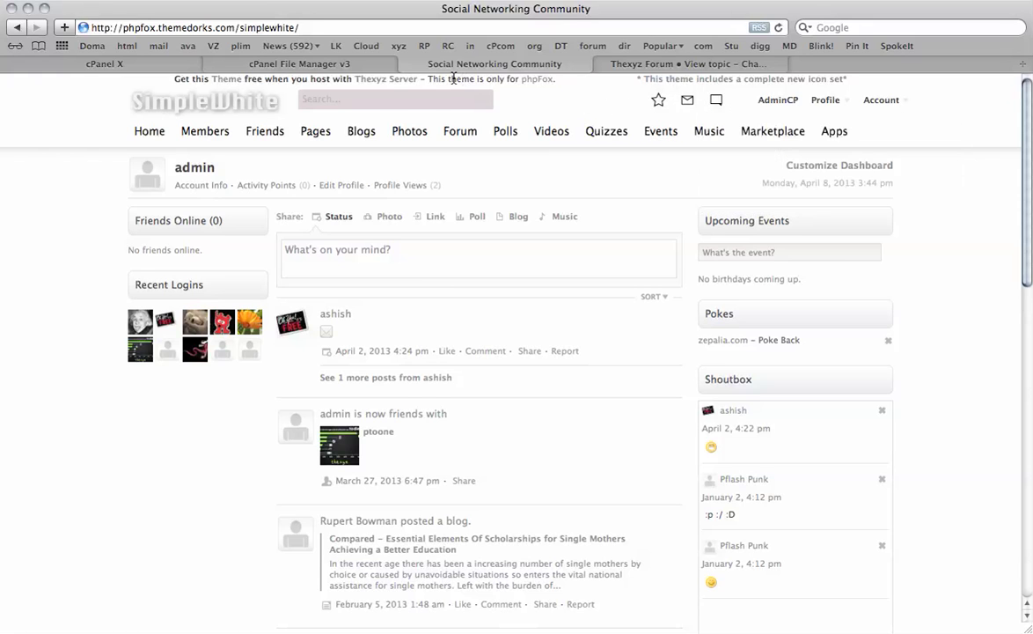
# - Go up to public_html/simplewhite in cPanel File Manager, and read the forum topic on changing phpFox header notification icons for the directory path
pyautogui.click(351, 67)
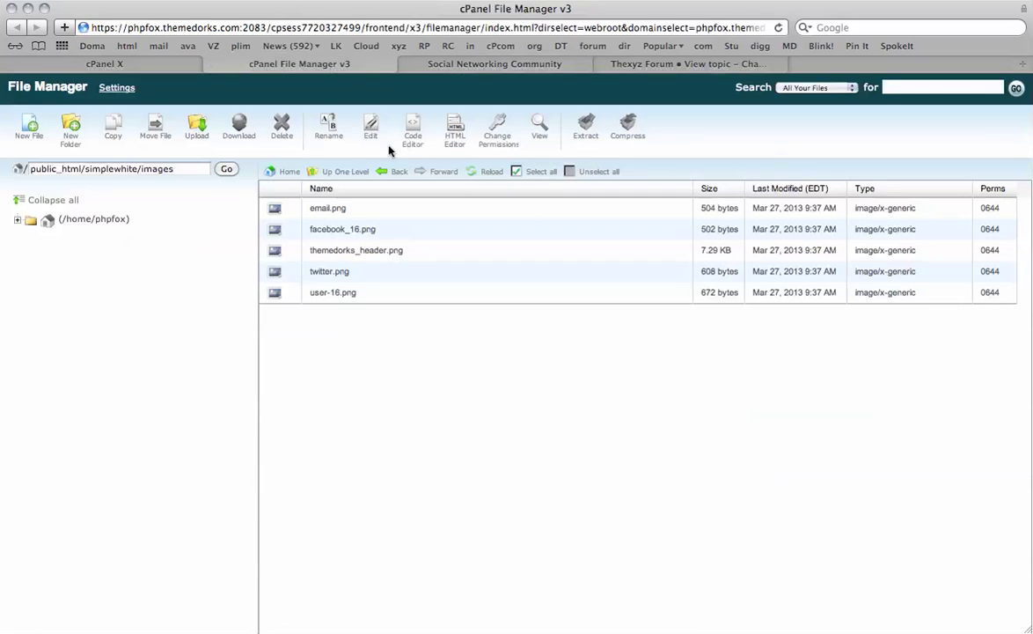
pyautogui.click(344, 172)
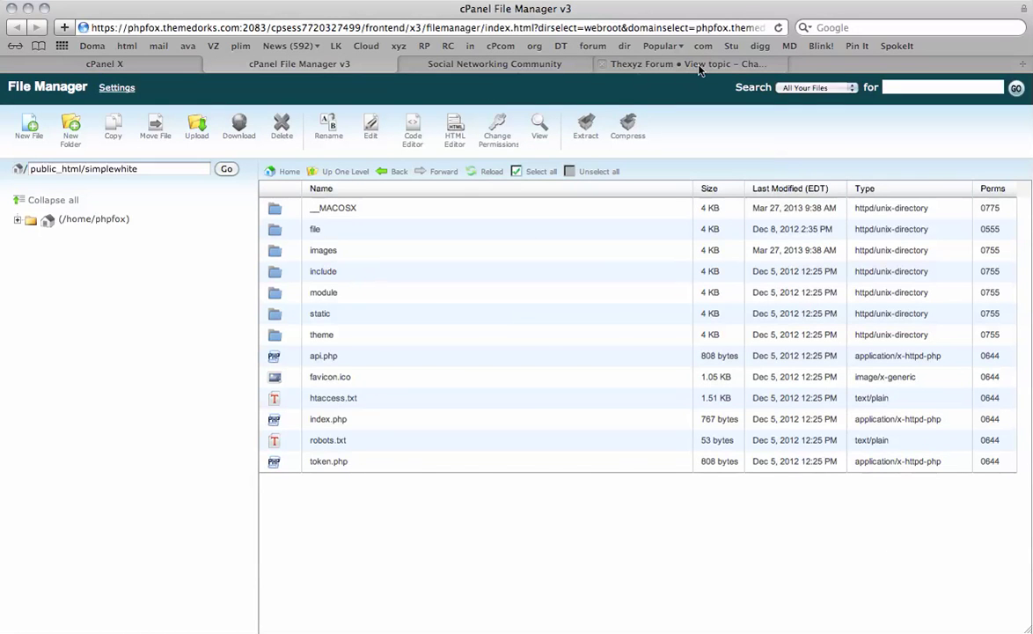
pyautogui.click(634, 63)
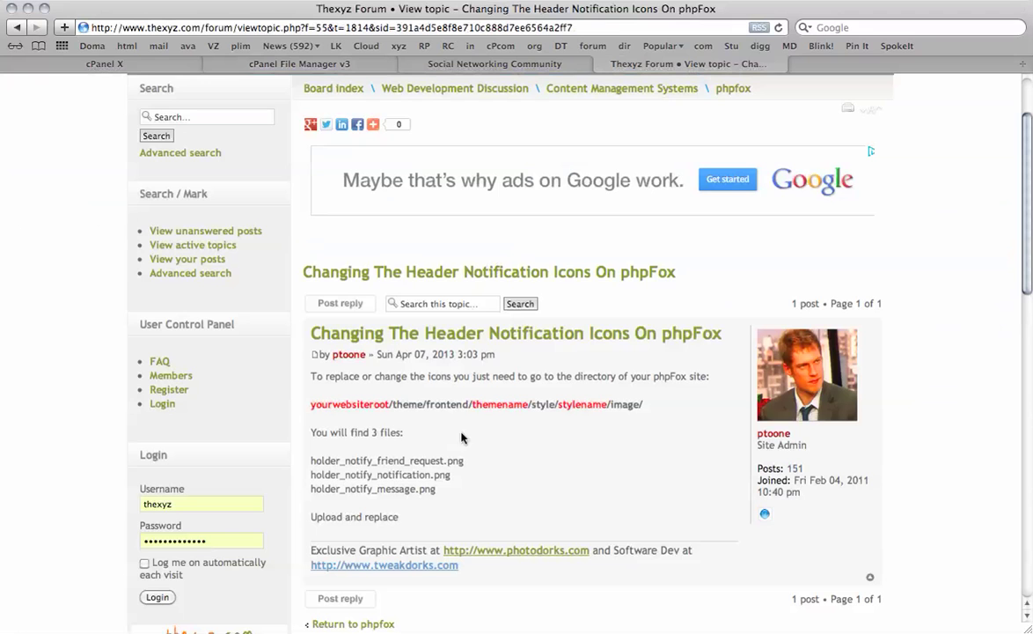
pyautogui.scroll(3, 389, 376)
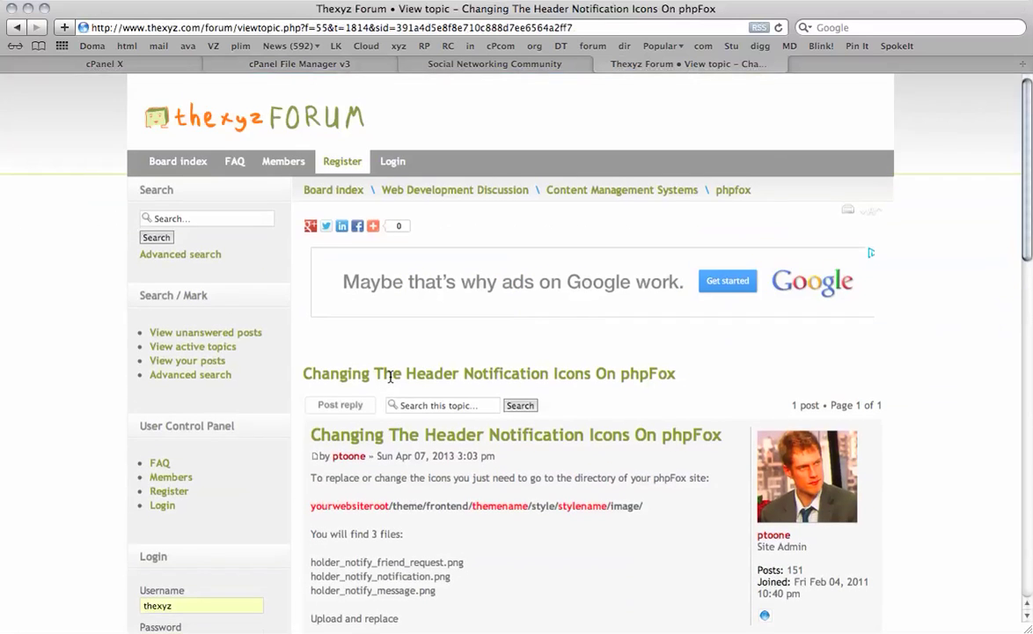
pyautogui.scroll(-3, 389, 377)
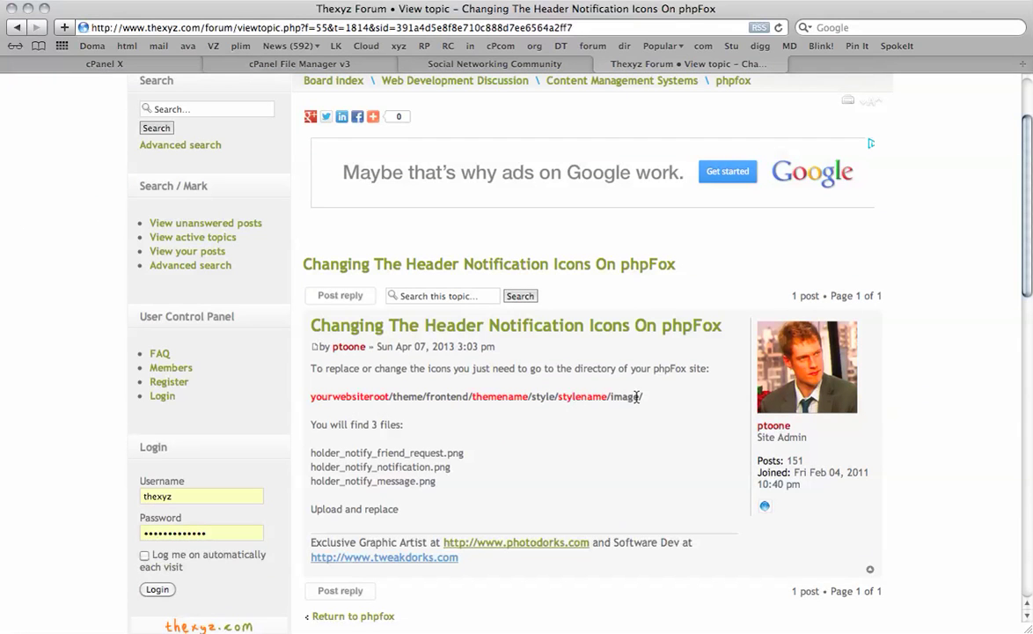
# - In File Manager, open the folder theme/frontend/simple_white/style/simple_white/image/layout inside simplewhite
pyautogui.click(297, 65)
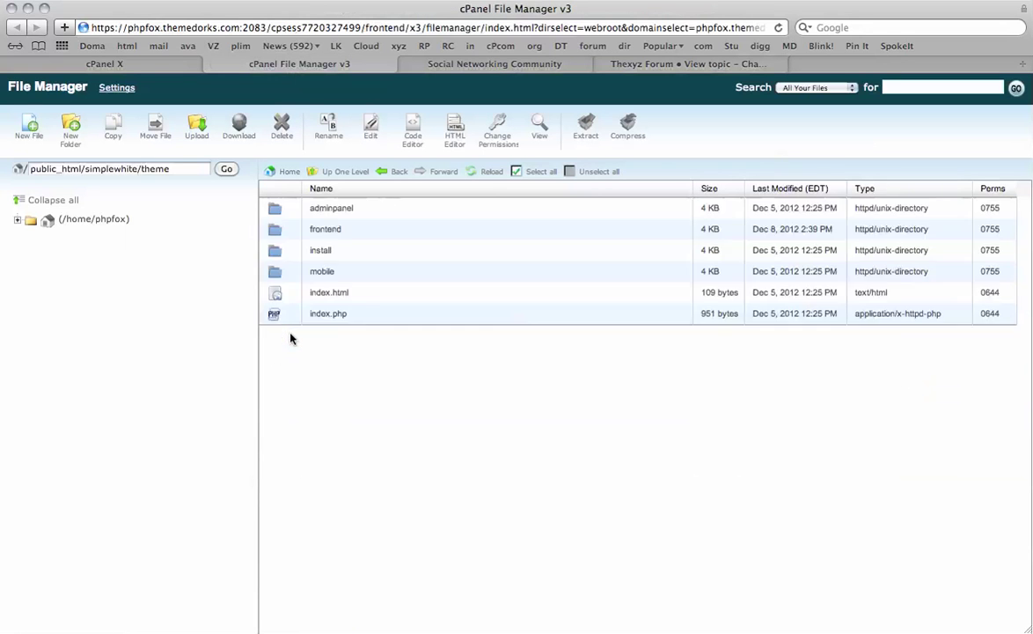
pyautogui.doubleClick(295, 228)
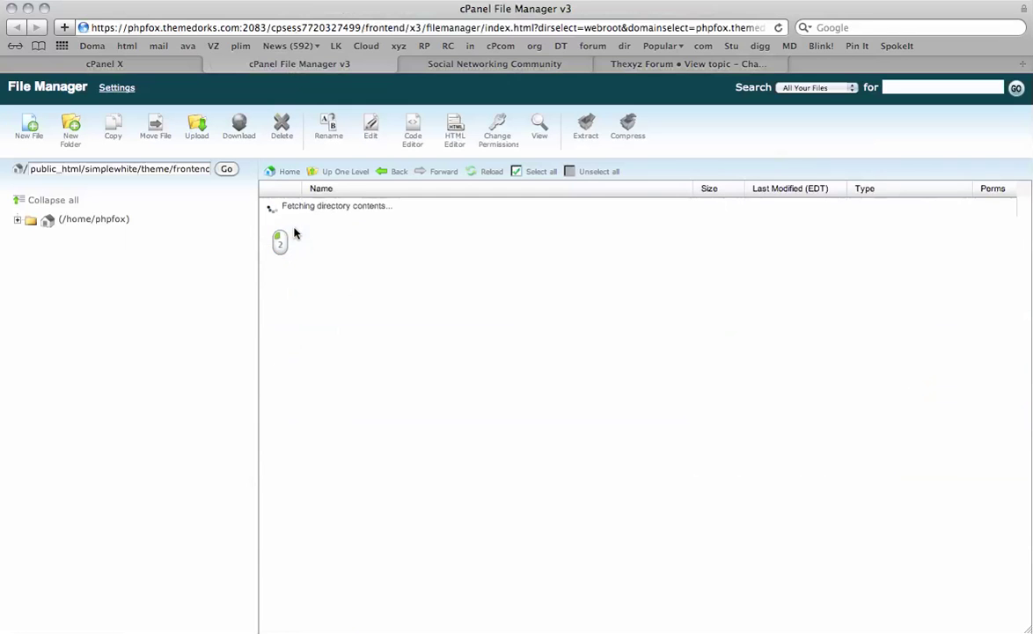
pyautogui.doubleClick(292, 276)
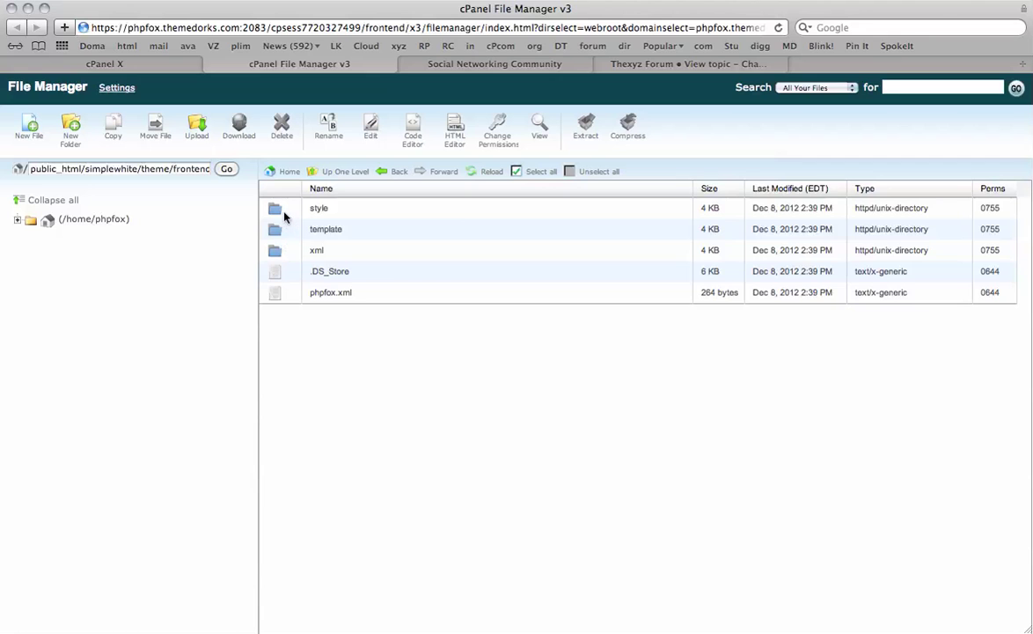
pyautogui.doubleClick(283, 216)
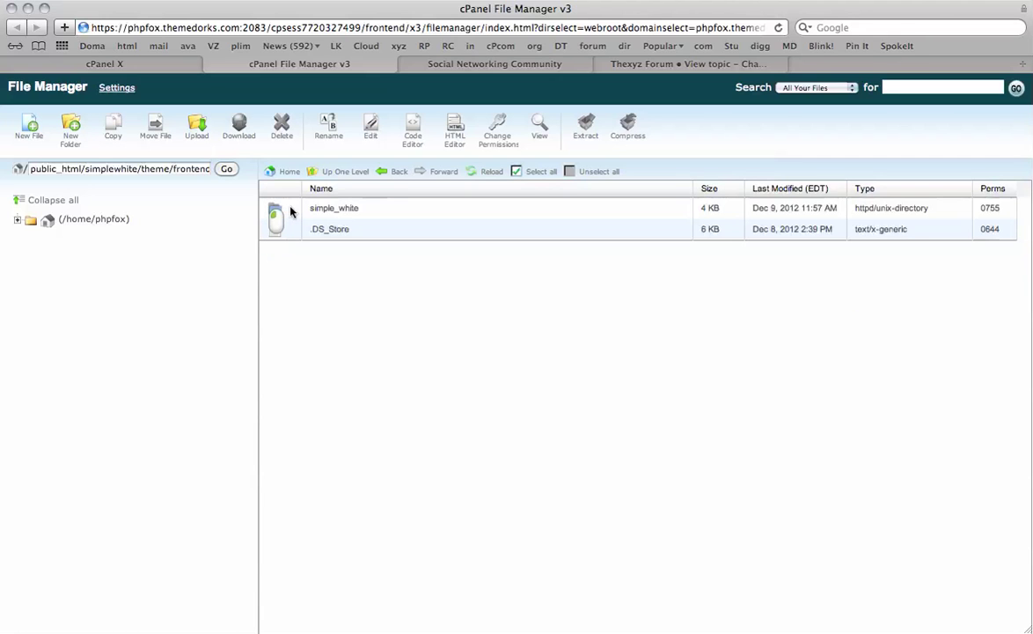
pyautogui.doubleClick(291, 209)
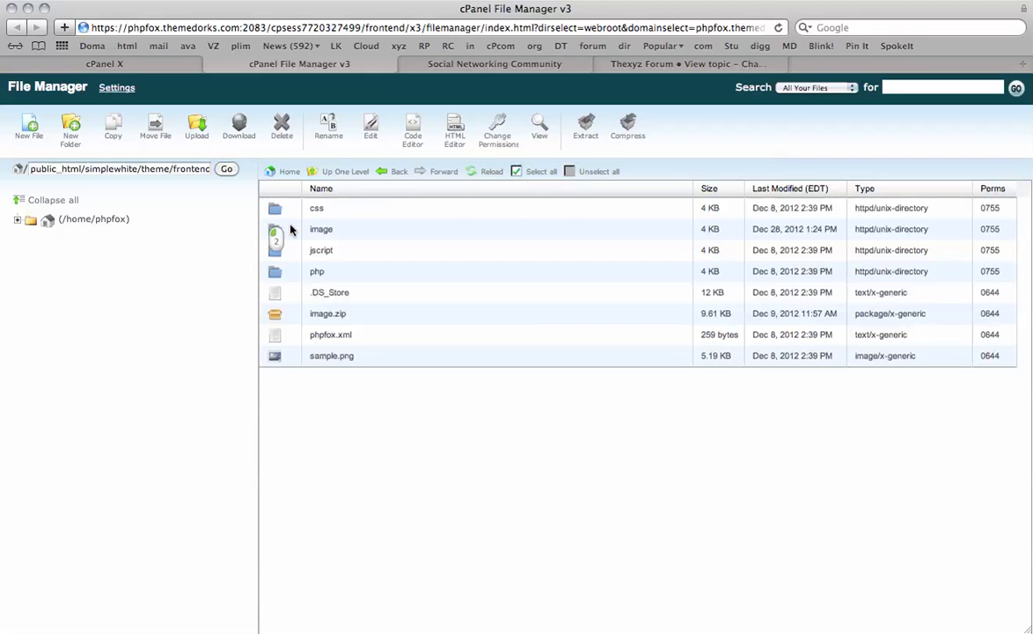
pyautogui.doubleClick(291, 229)
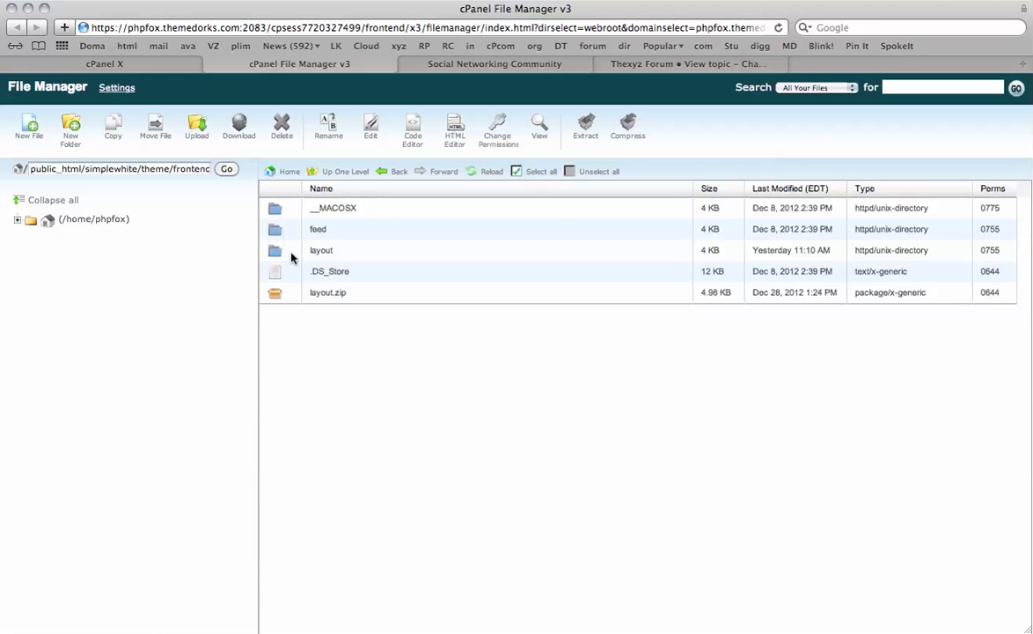
pyautogui.click(337, 173)
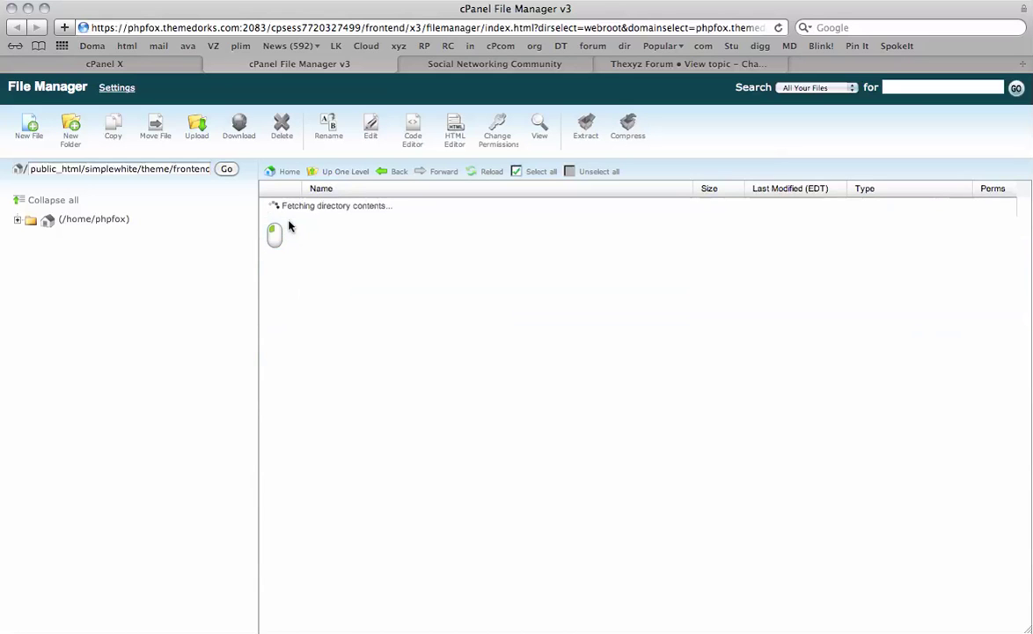
pyautogui.click(287, 253)
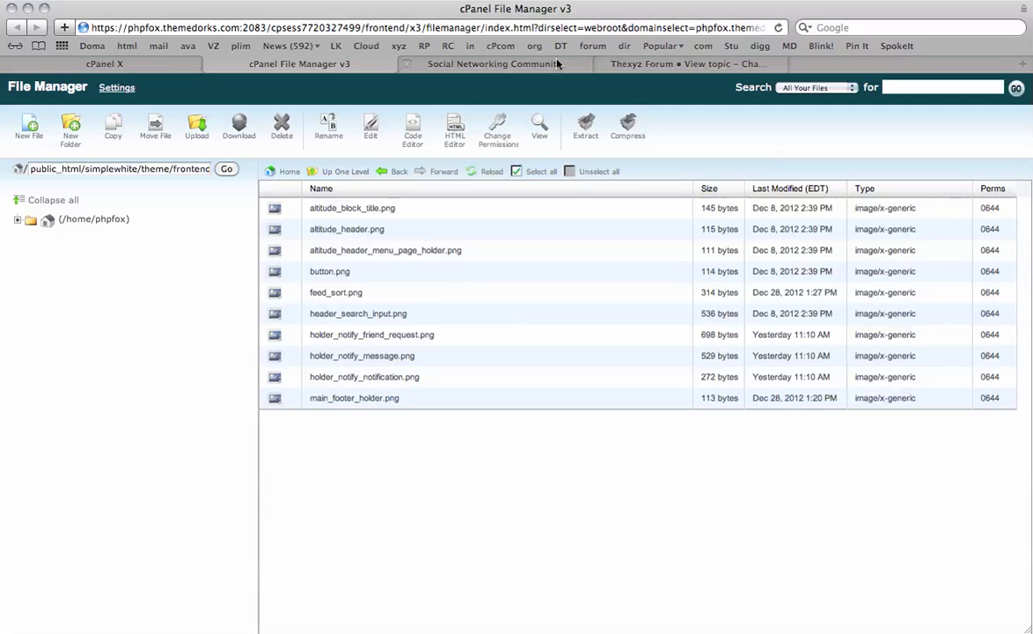
# - Compare the forum topic's three icon file names with the layout folder, and view the site's current header icons
pyautogui.click(631, 65)
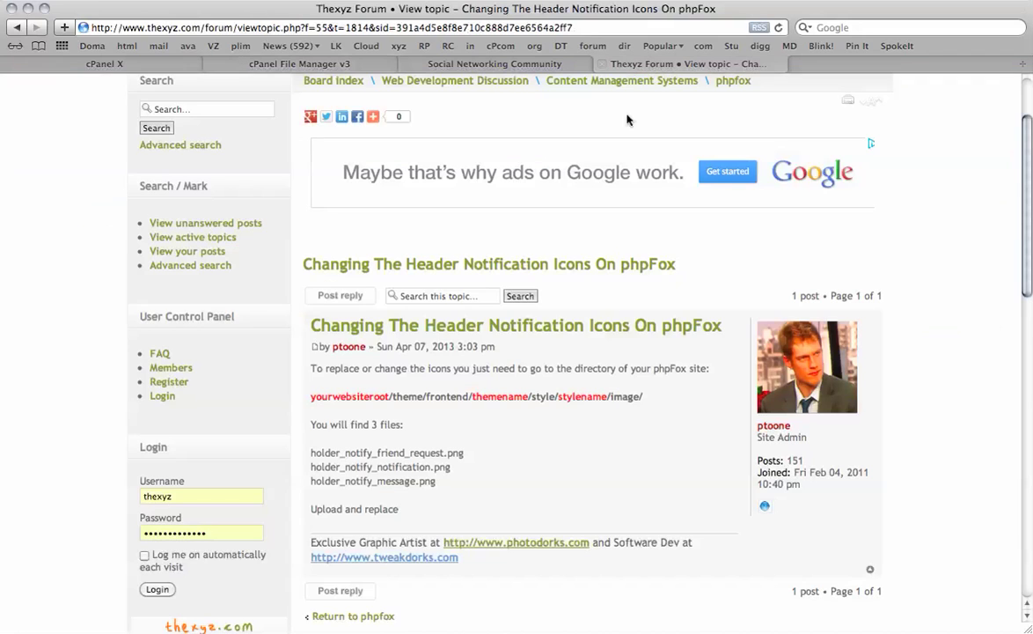
pyautogui.click(336, 67)
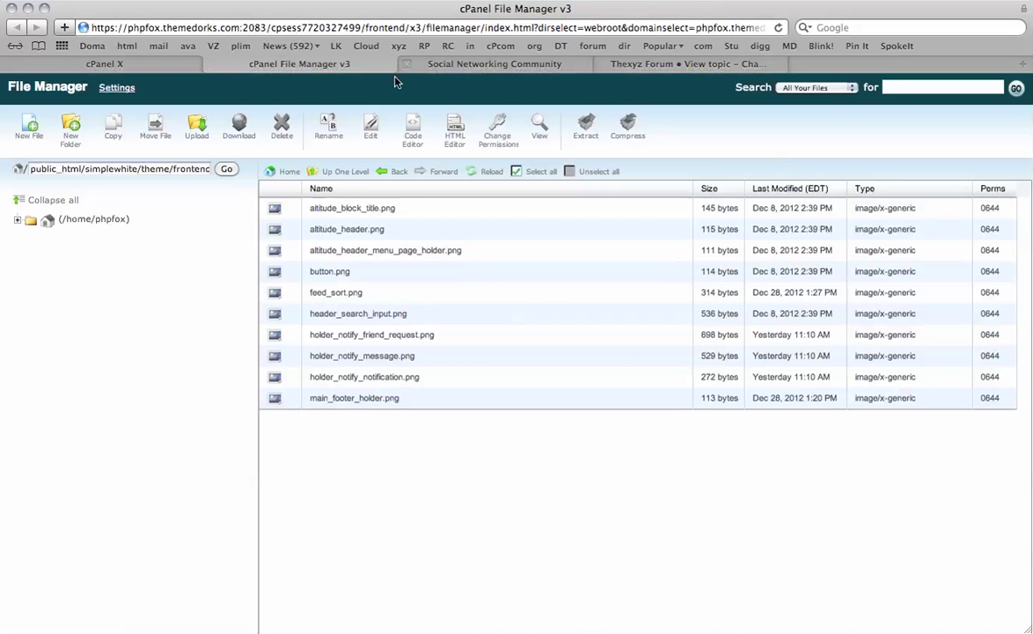
pyautogui.click(475, 61)
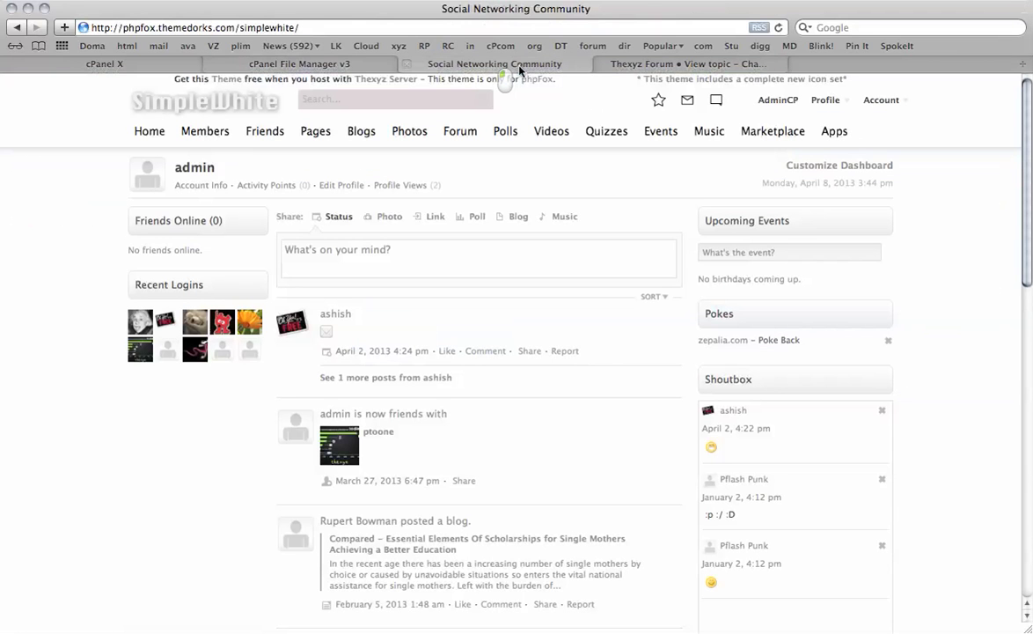
# - Upload holder_notify_friend_request.png from the Sleek High Tech icon folder to the server's layout folder, overwriting the existing file
pyautogui.click(324, 69)
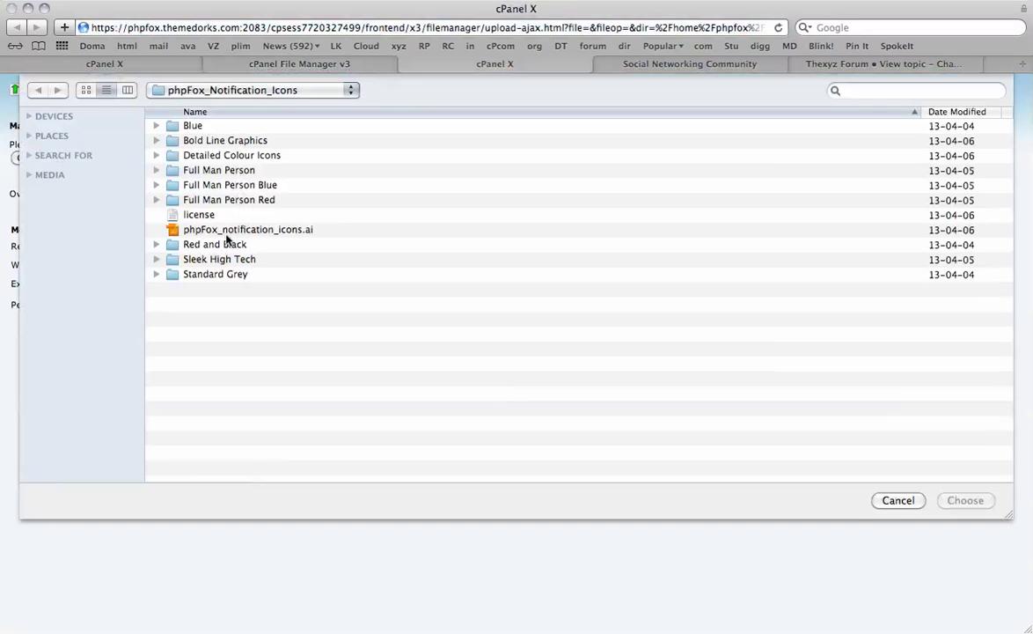
pyautogui.click(229, 260)
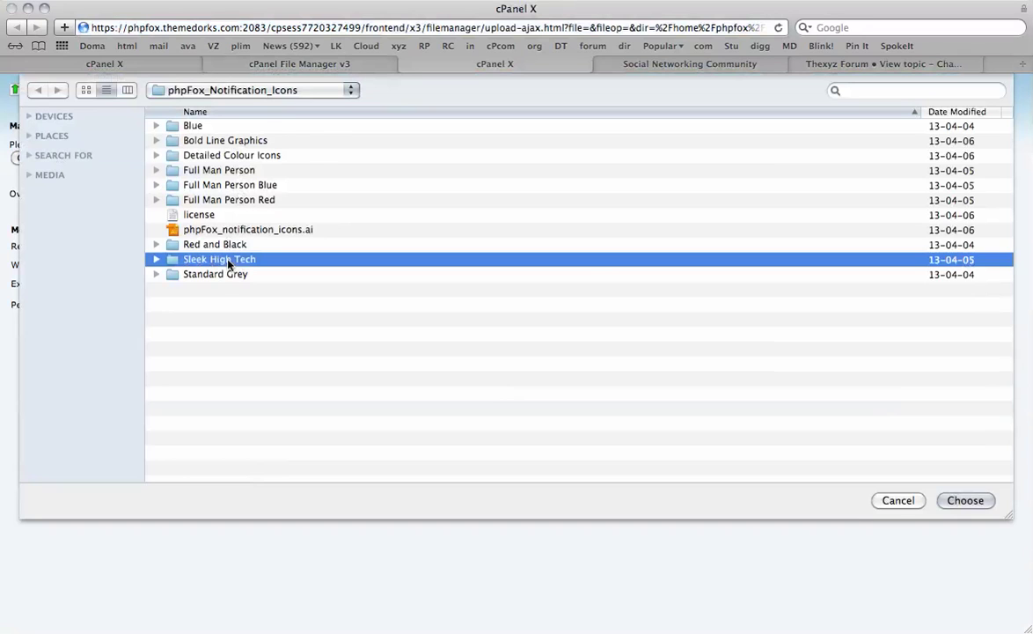
pyautogui.doubleClick(227, 260)
pyautogui.click(253, 129)
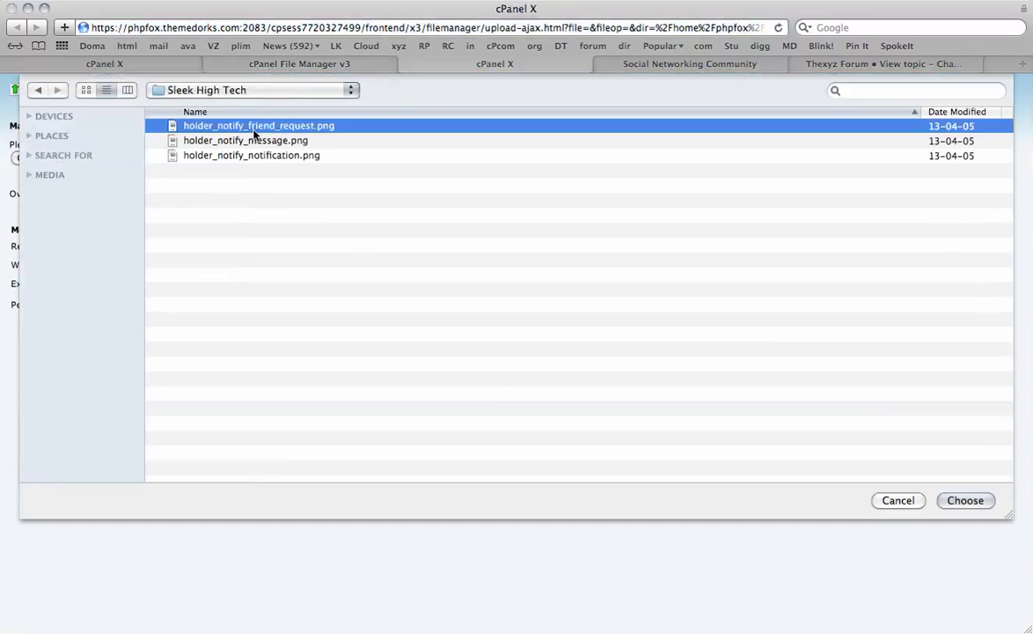
pyautogui.click(965, 500)
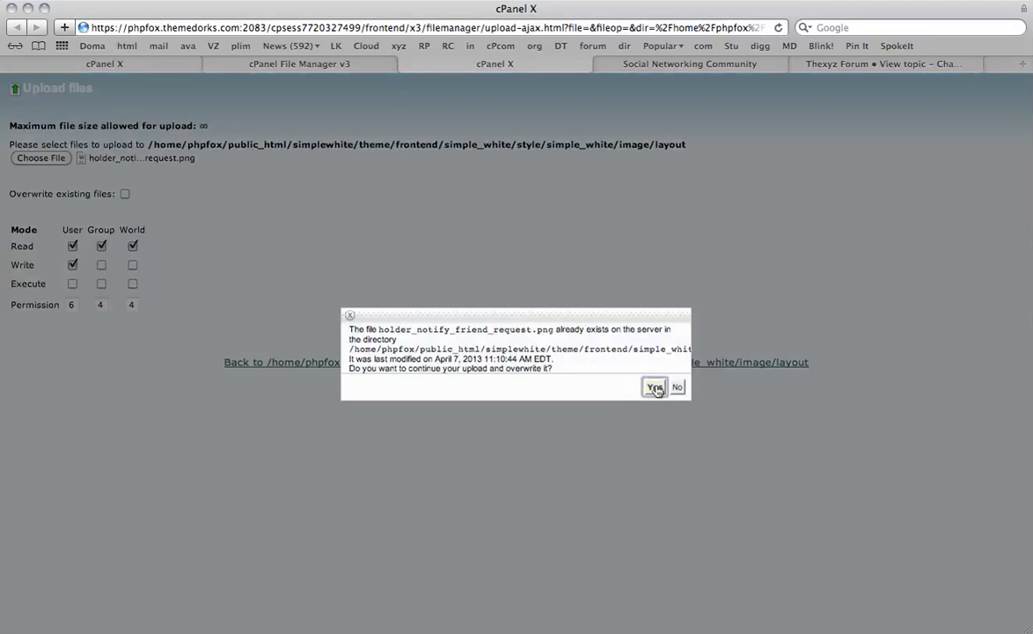
pyautogui.click(654, 386)
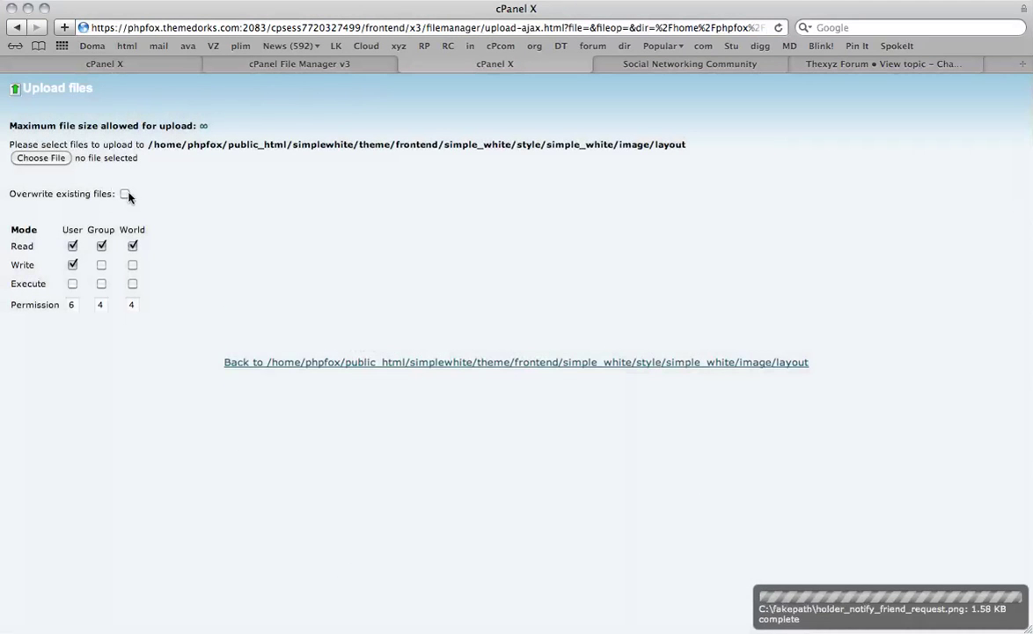
# - Enable overwriting of existing files and upload holder_notify_message.png and holder_notify_notification.png from the Sleek High Tech folder
pyautogui.click(126, 195)
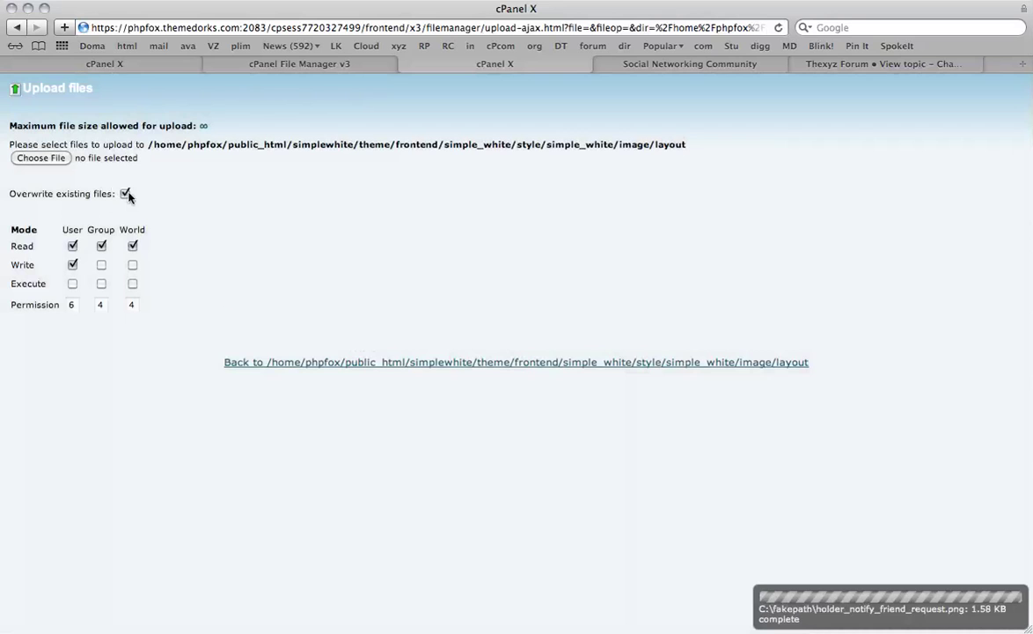
pyautogui.click(57, 160)
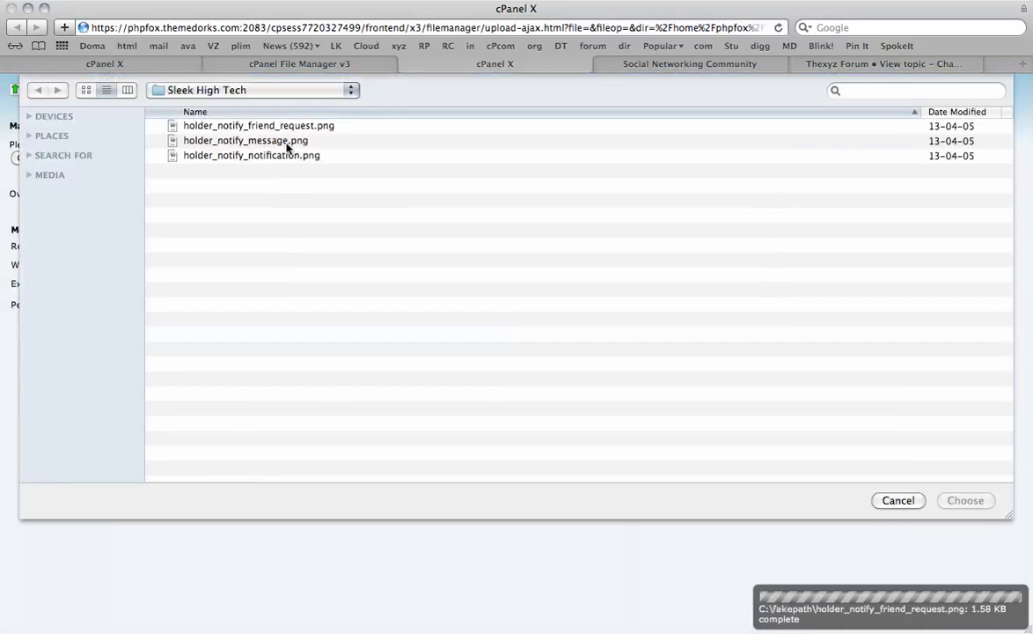
pyautogui.doubleClick(286, 148)
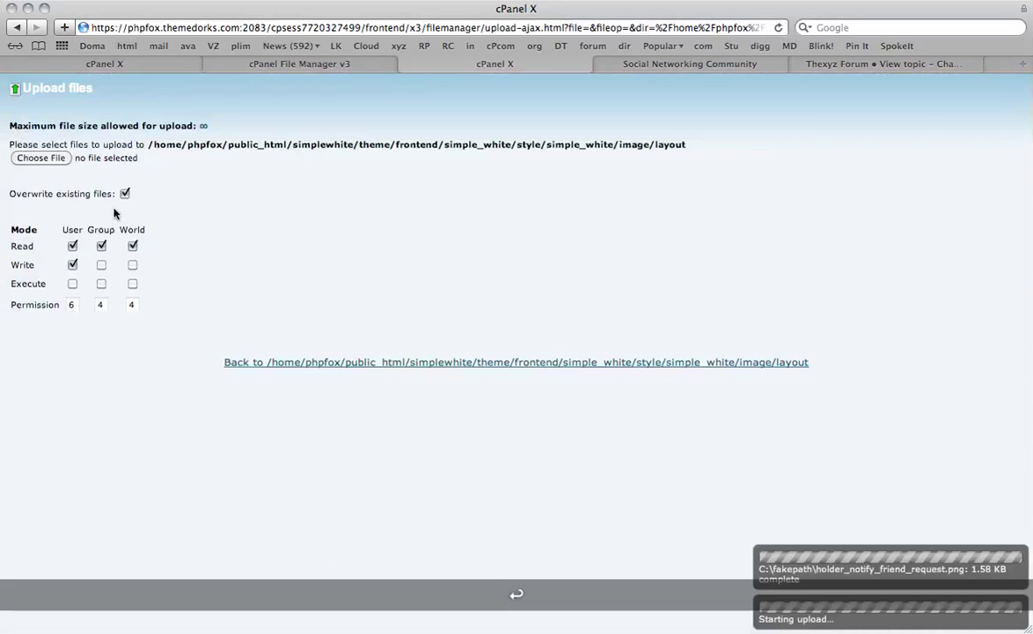
pyautogui.click(55, 160)
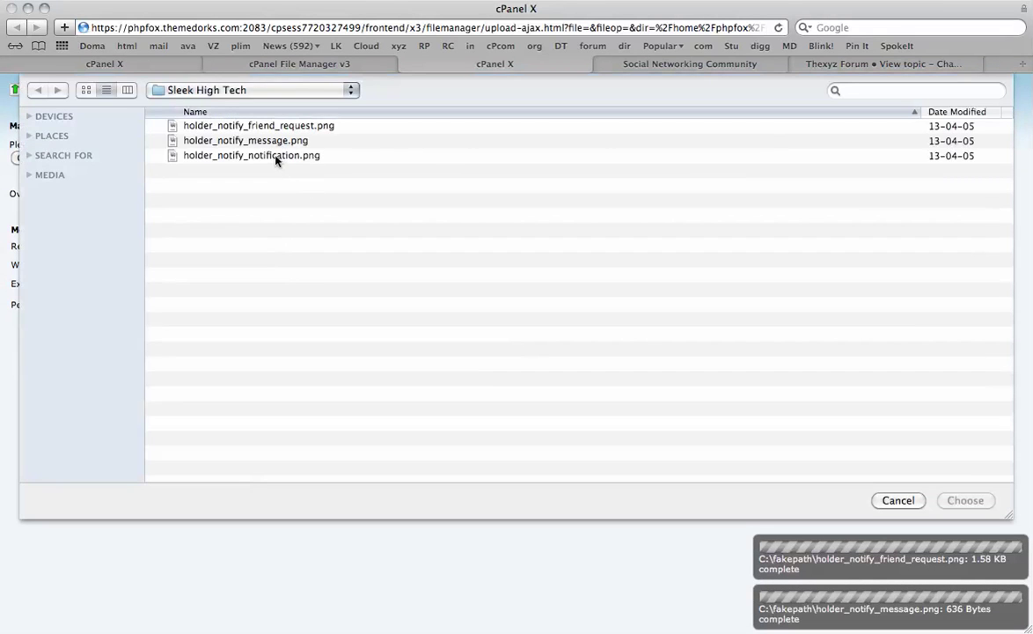
pyautogui.click(275, 156)
pyautogui.press('Return')
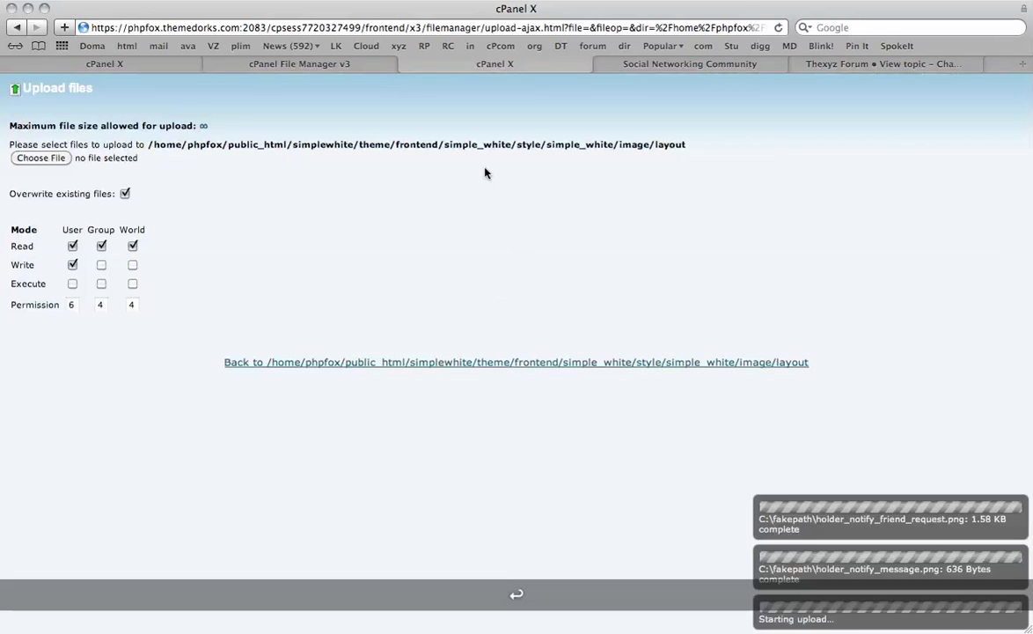
# - Reload the SimpleWhite site and check the header's message, friend request and notification icons with their drop-downs
pyautogui.click(653, 69)
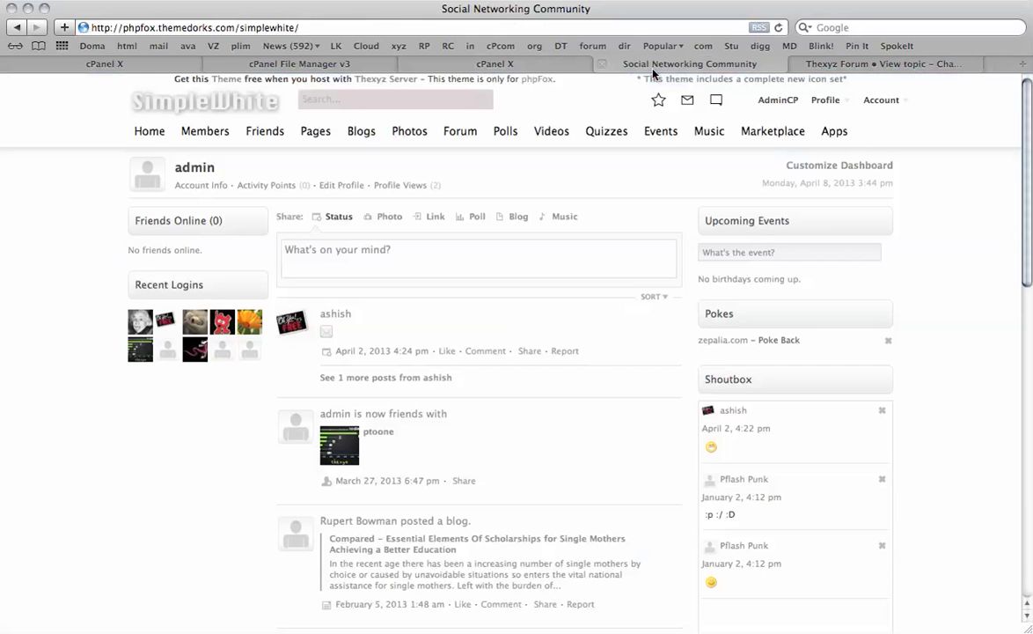
pyautogui.press('super+r')
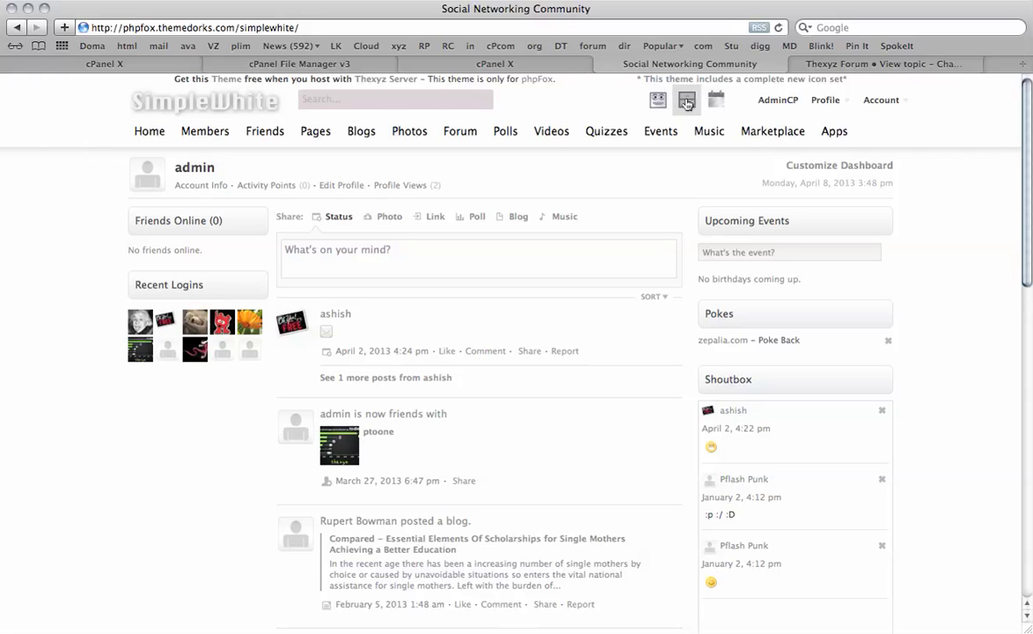
pyautogui.click(687, 104)
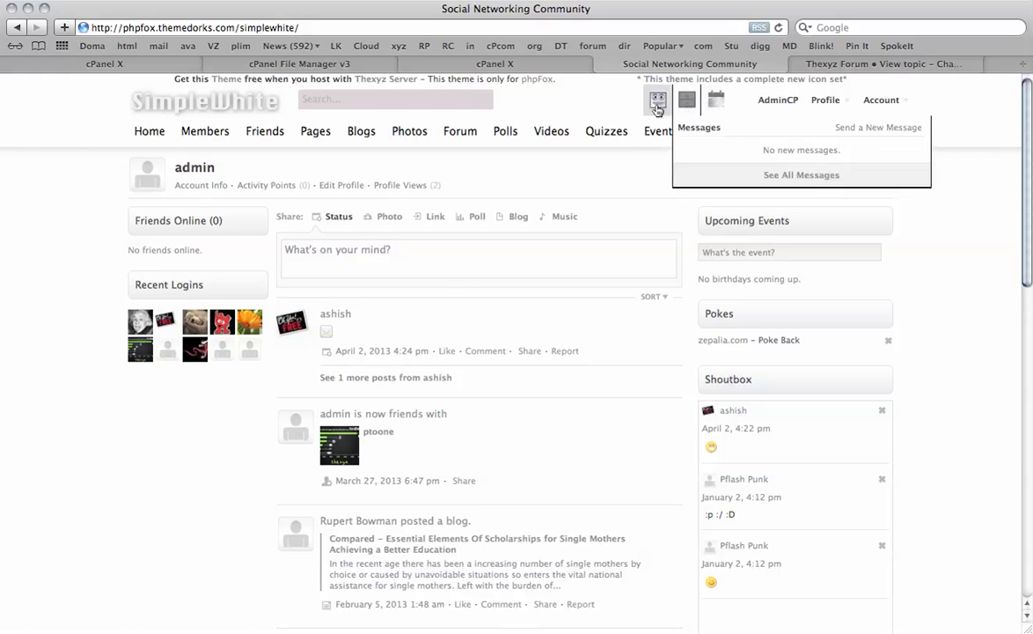
pyautogui.click(657, 107)
pyautogui.click(694, 103)
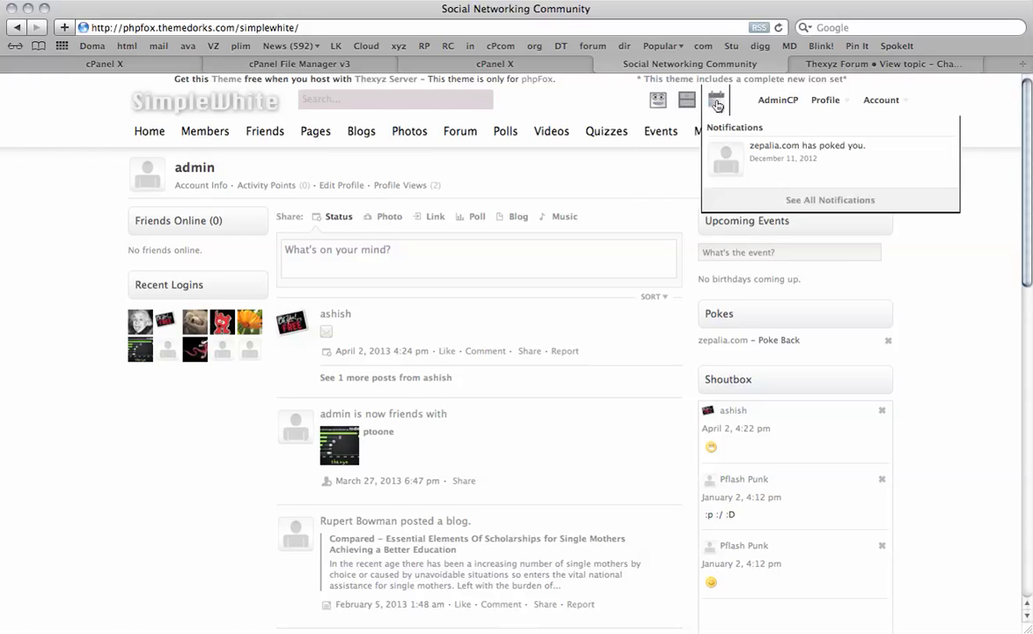
# - Inspect the Sleek High Tech icons by switching between the messages, notifications and friend requests drop-downs, then close the open drop-down
pyautogui.click(691, 103)
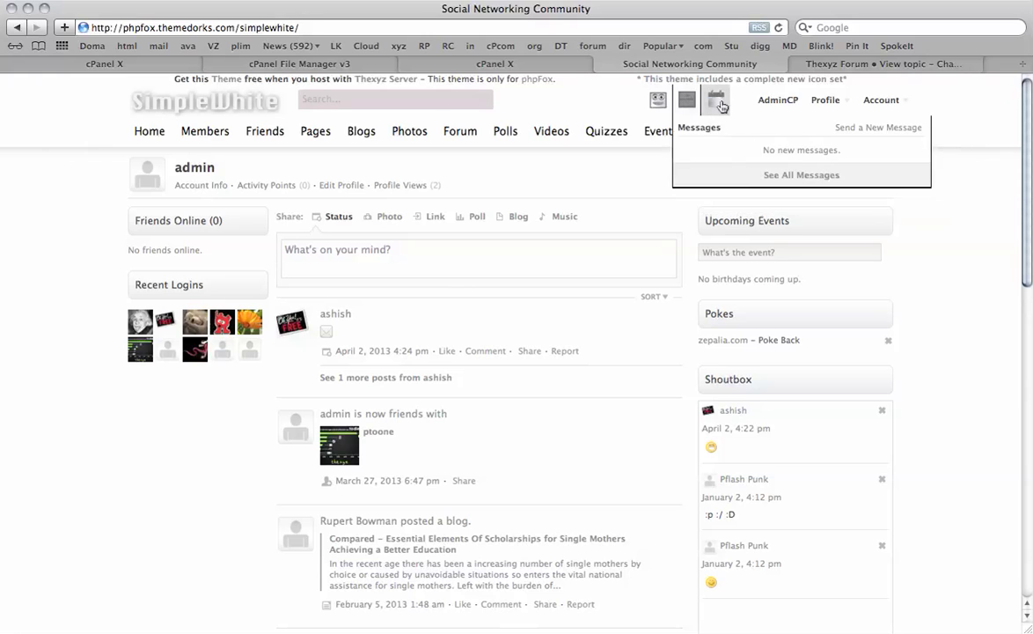
pyautogui.click(719, 104)
pyautogui.click(688, 103)
pyautogui.click(719, 109)
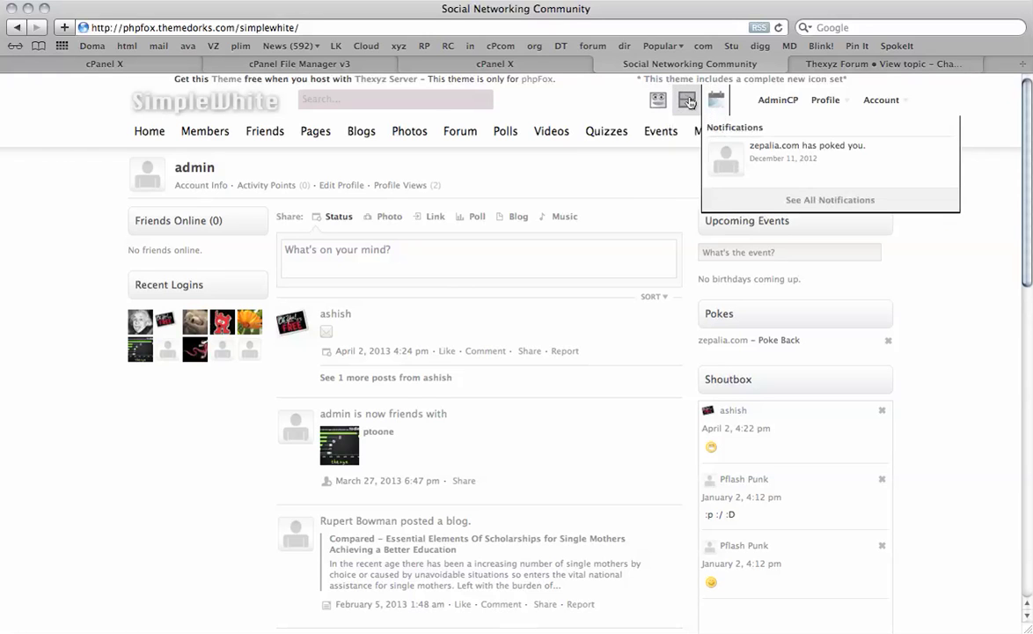
pyautogui.click(689, 103)
pyautogui.click(657, 100)
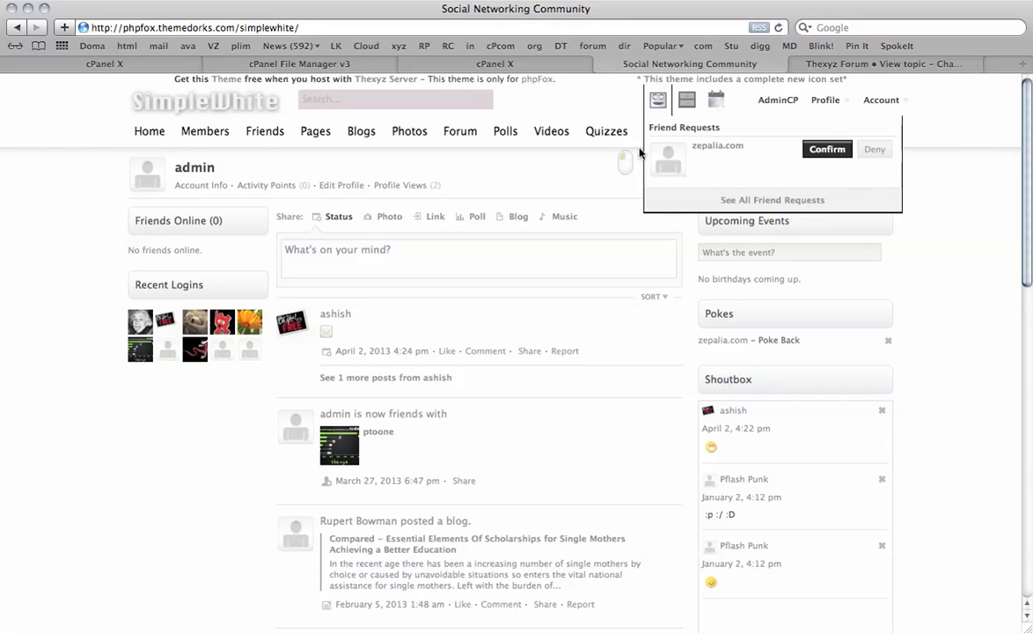
pyautogui.click(529, 87)
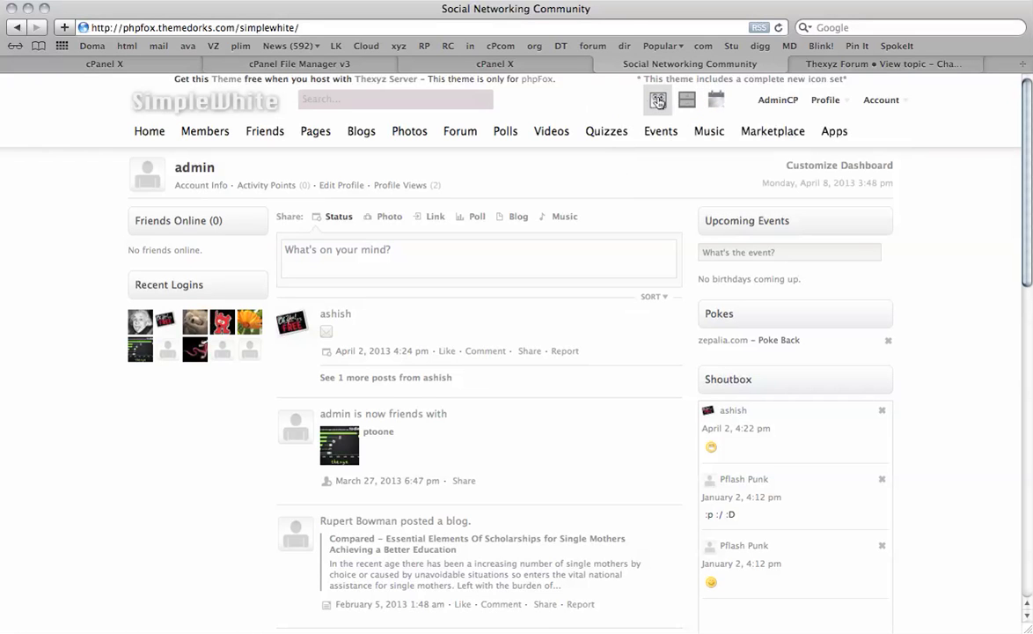
# - Upload holder_notify_notification.png from the Detailed Colour Icons folder inside phpFox_Notification_Icons to the server's layout folder
pyautogui.click(528, 64)
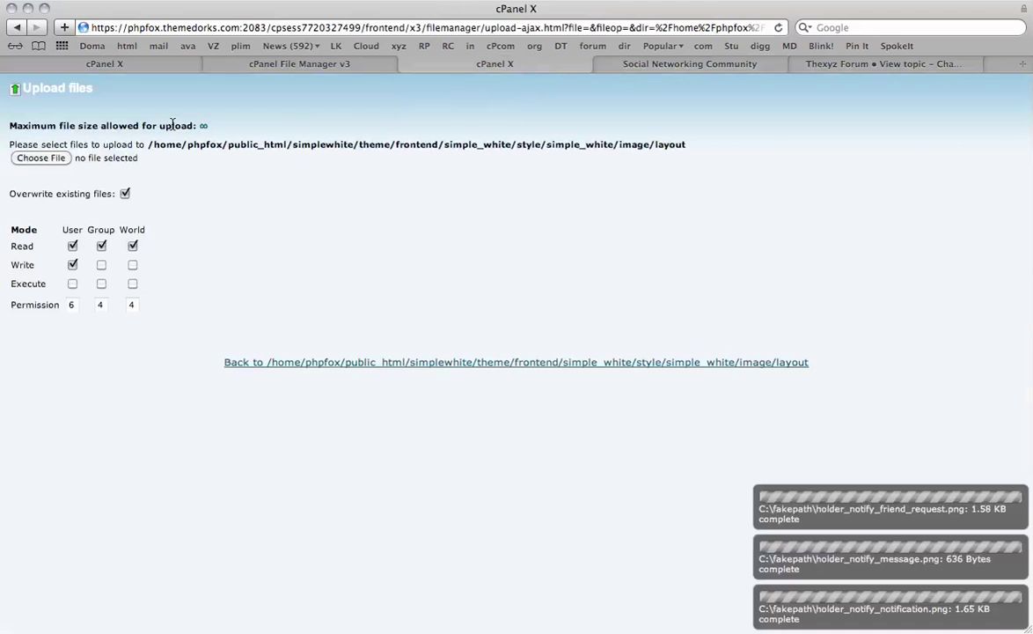
pyautogui.click(37, 161)
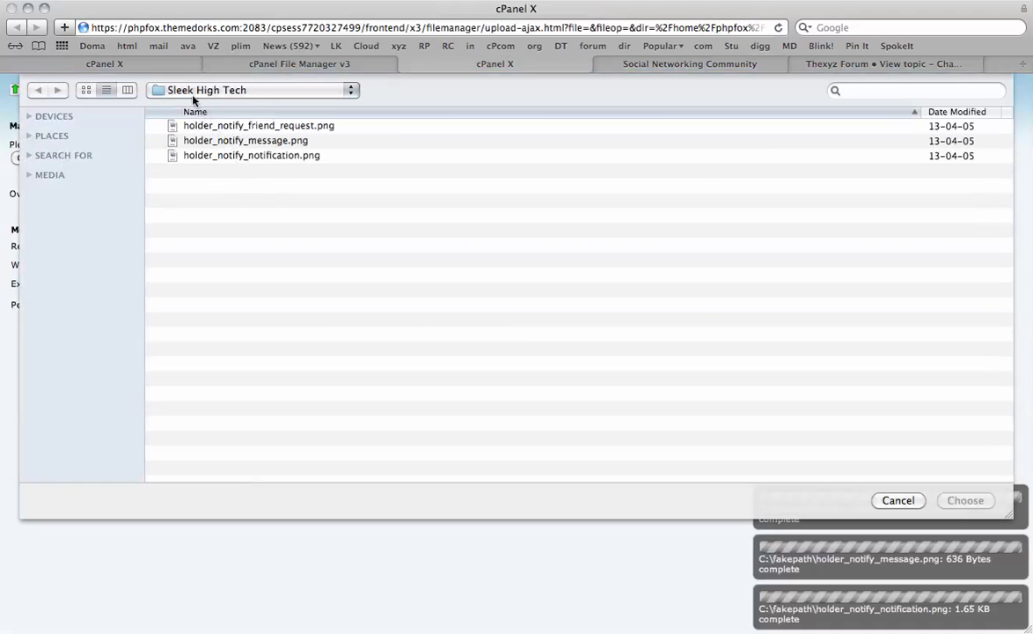
pyautogui.click(193, 95)
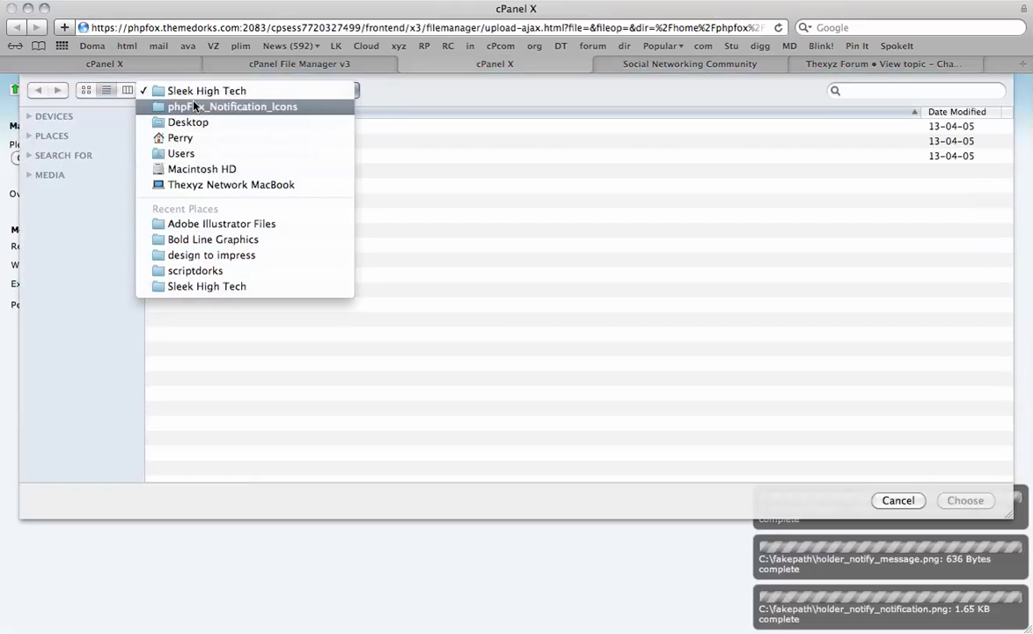
pyautogui.click(194, 106)
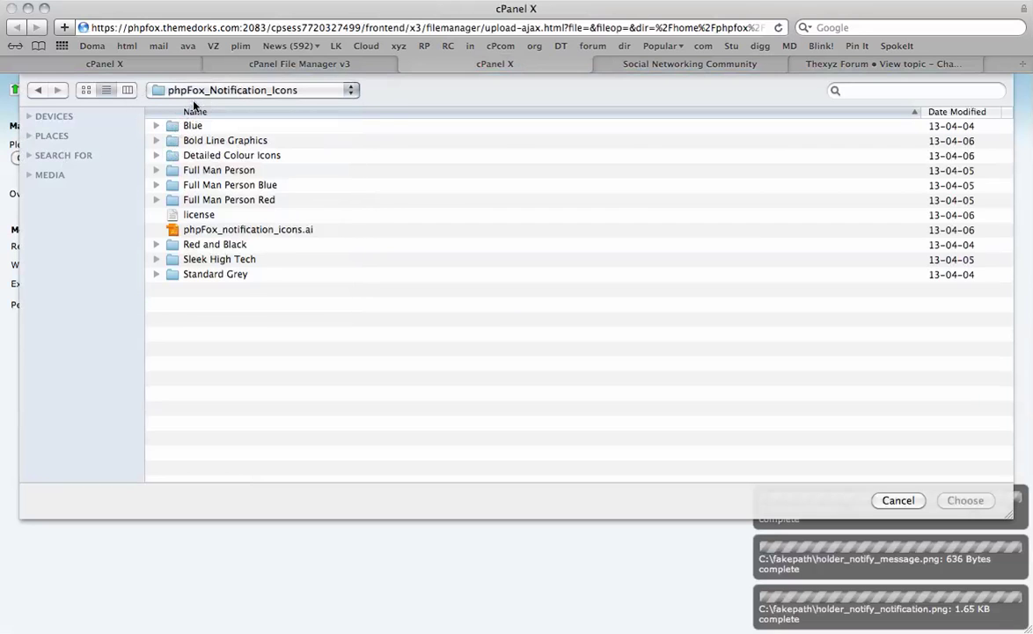
pyautogui.doubleClick(249, 157)
pyautogui.click(258, 155)
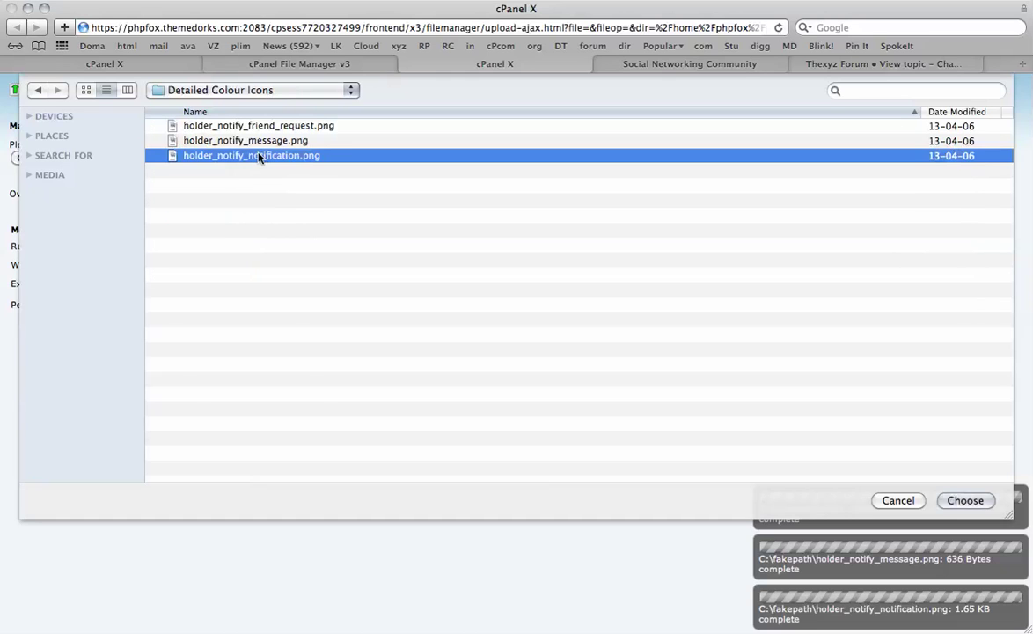
pyautogui.press('Return')
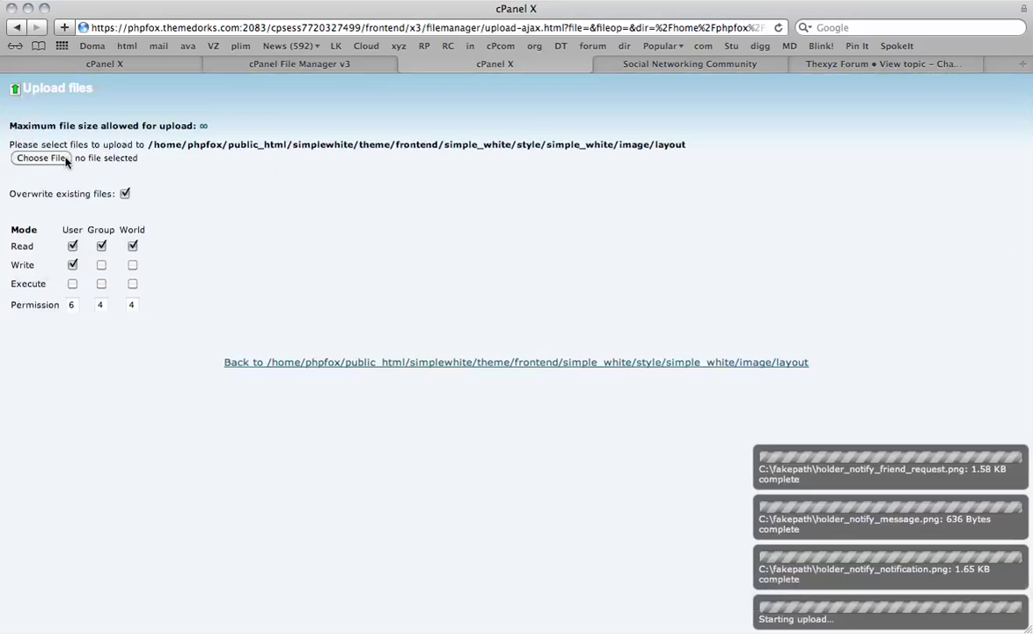
# - Upload holder_notify_message.png and holder_notify_friend_request.png from the Detailed Colour Icons folder to the same layout folder
pyautogui.click(65, 159)
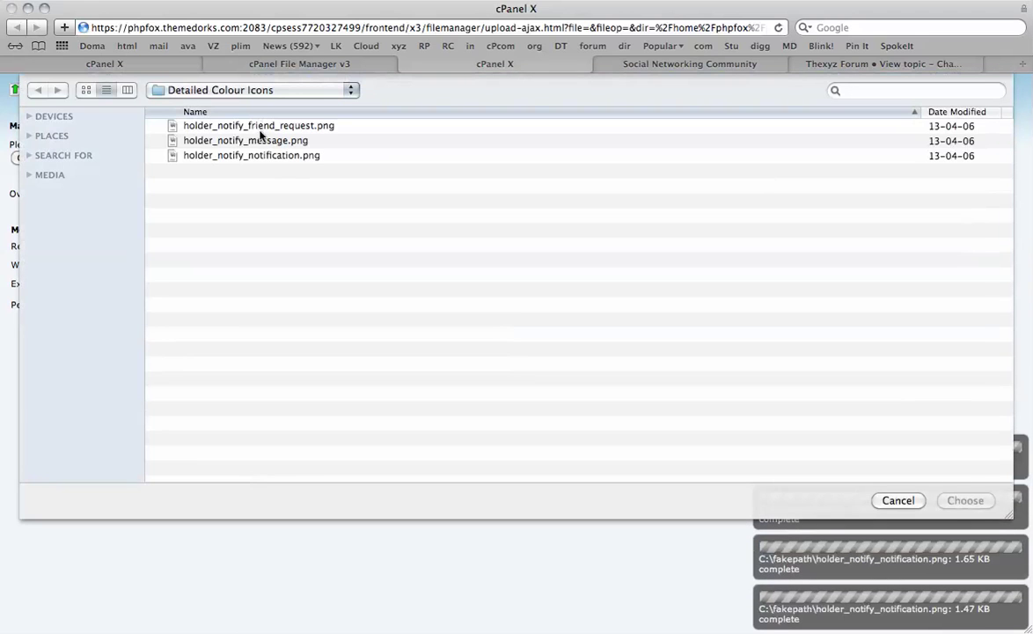
pyautogui.click(260, 143)
pyautogui.press('Return')
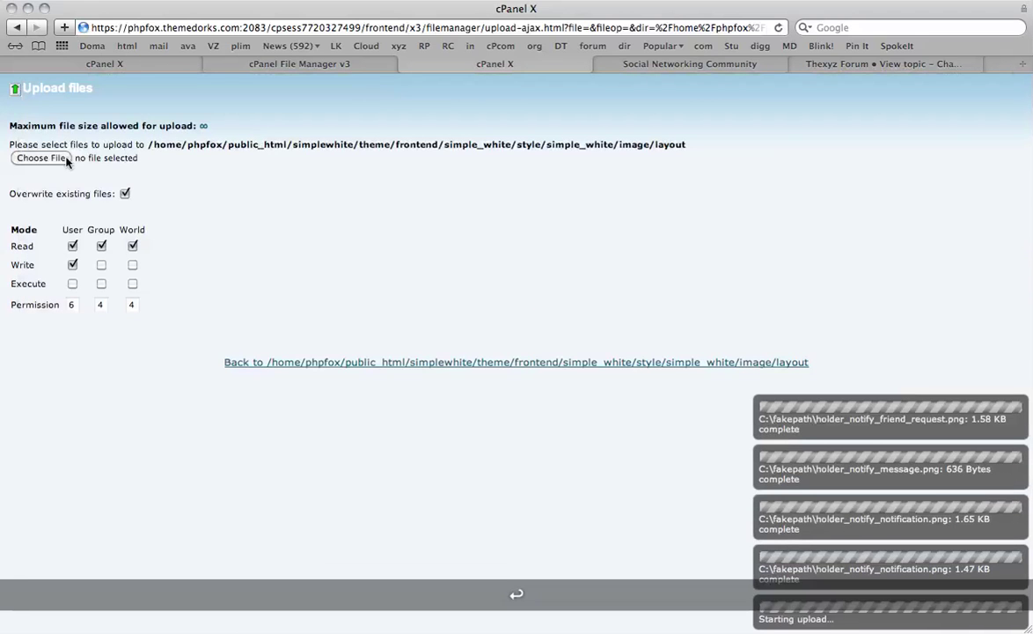
pyautogui.click(52, 160)
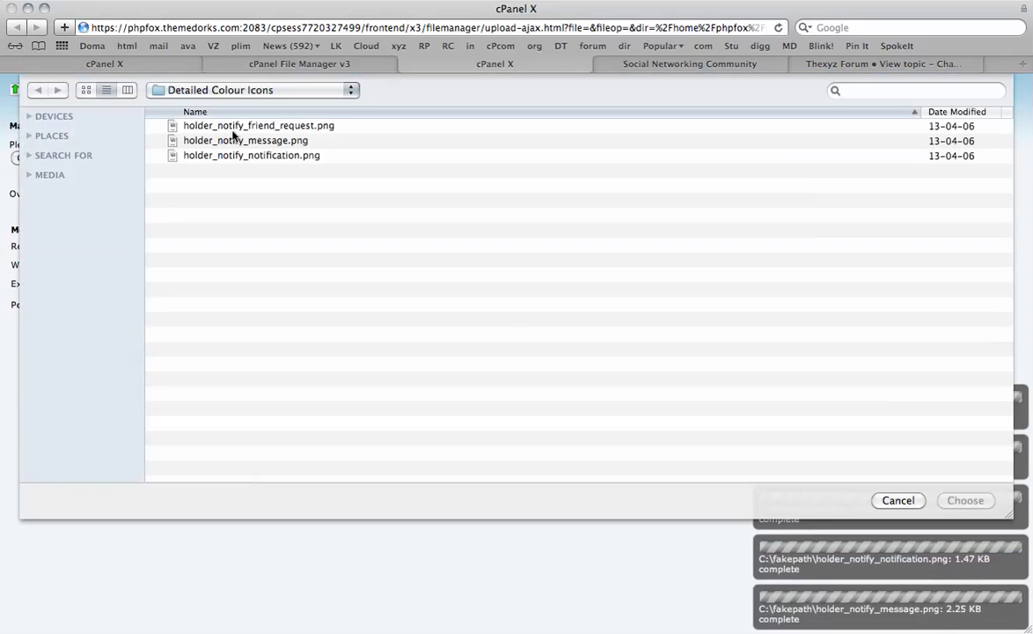
pyautogui.click(240, 128)
pyautogui.press('Return')
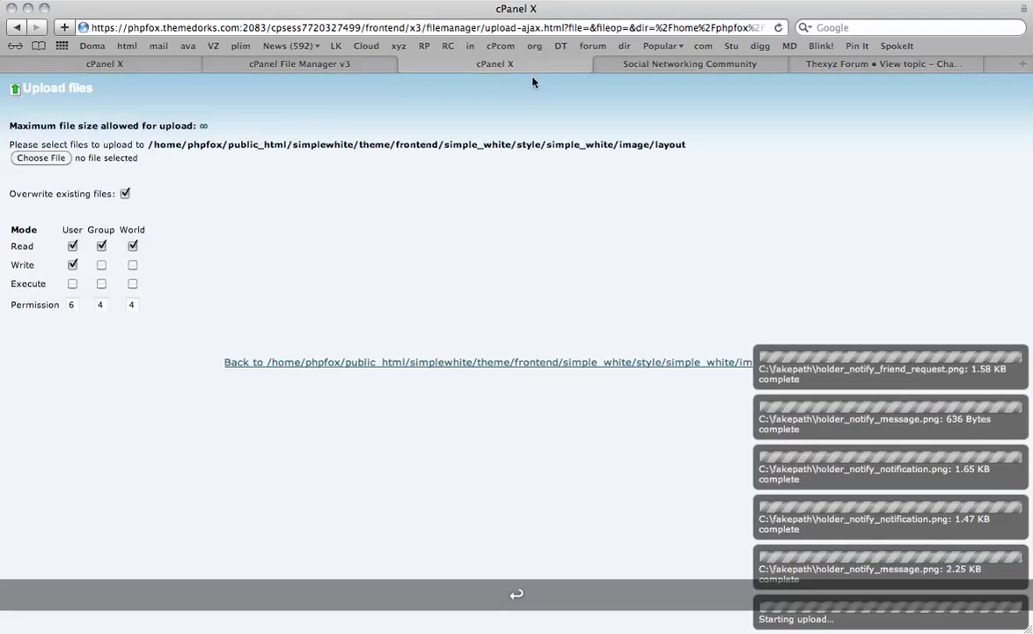
# - Reload the SimpleWhite site and examine the Detailed Colour icons in the header by opening the notifications, messages and friend requests drop-downs
pyautogui.click(710, 64)
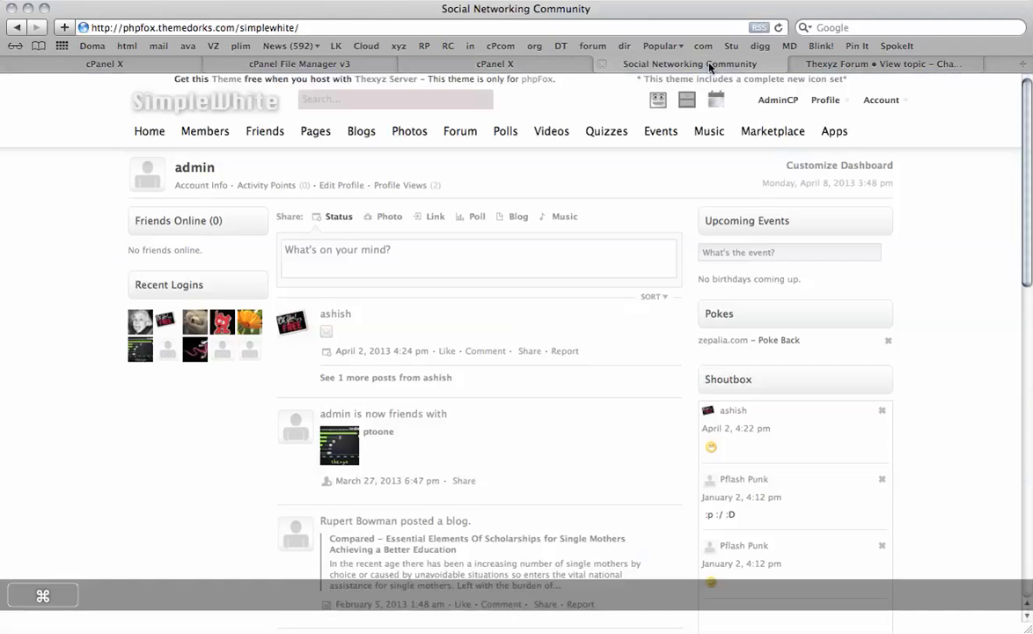
pyautogui.press('super+r')
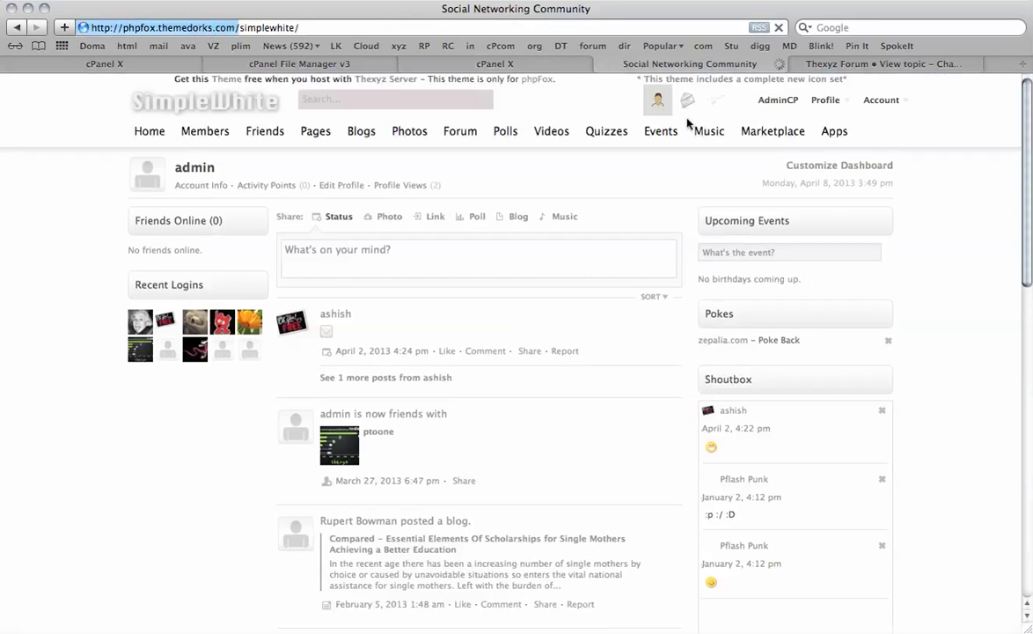
pyautogui.click(715, 100)
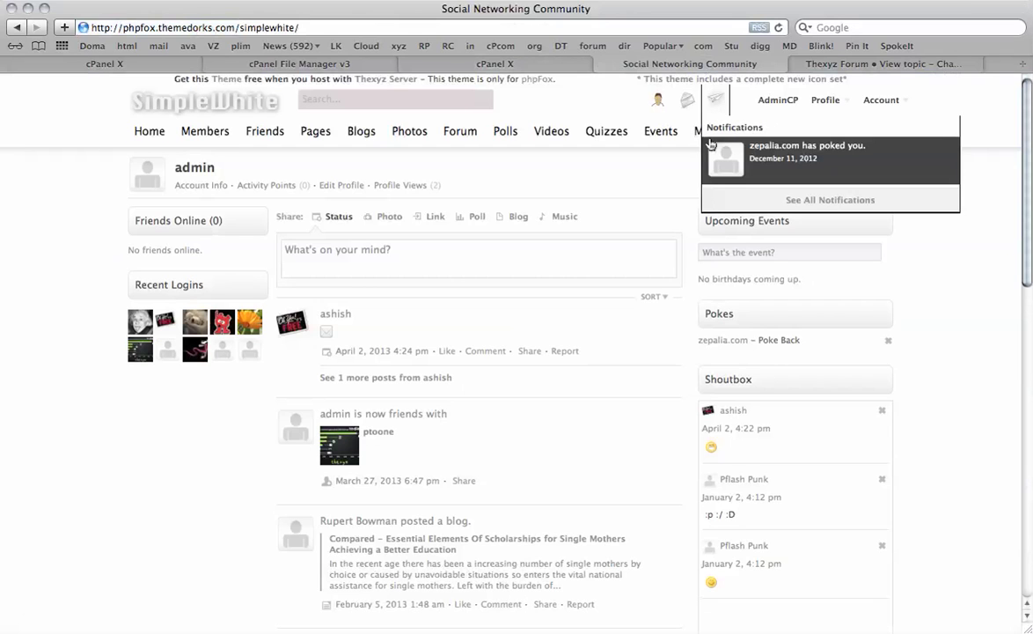
pyautogui.click(693, 108)
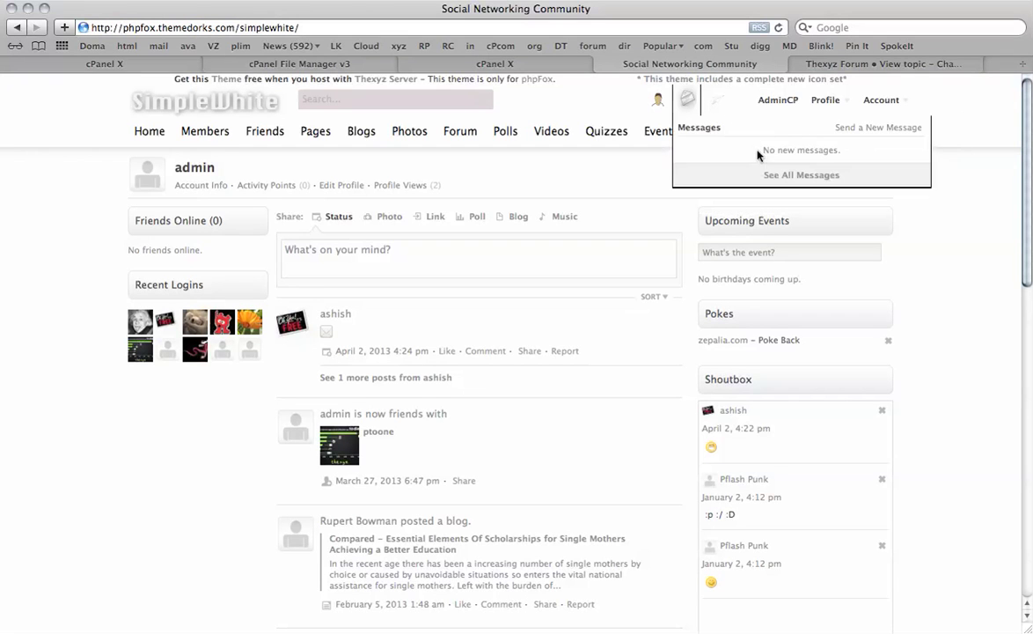
pyautogui.click(659, 105)
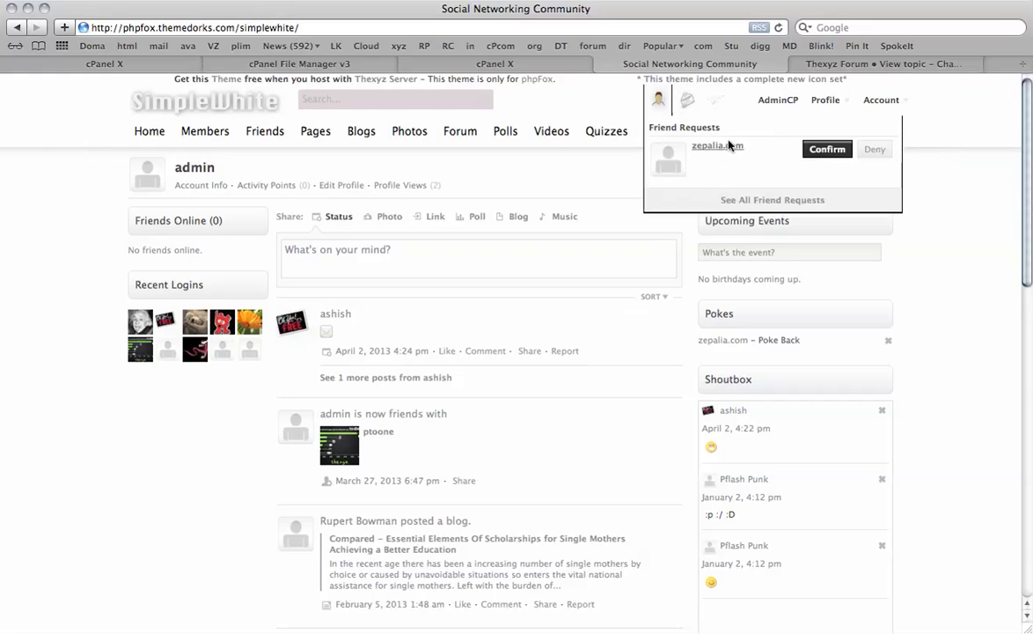
pyautogui.click(705, 108)
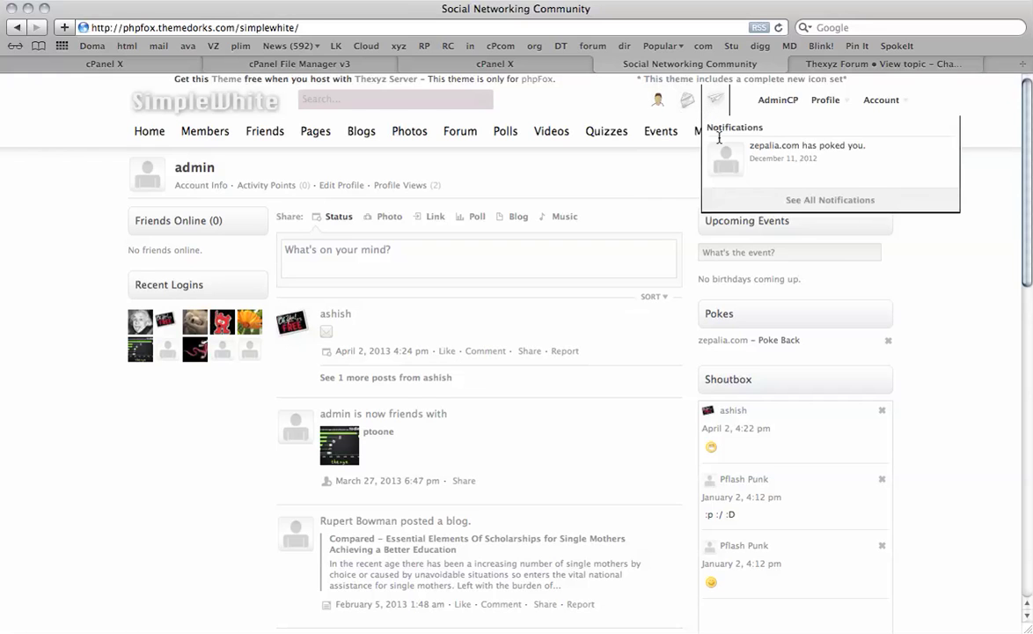
pyautogui.click(689, 103)
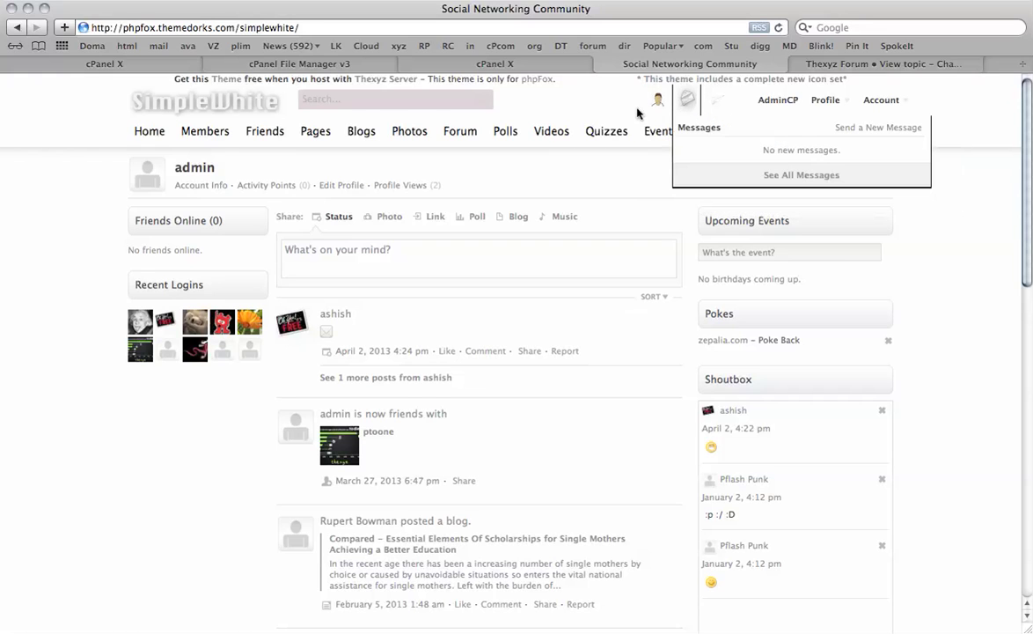
pyautogui.click(714, 101)
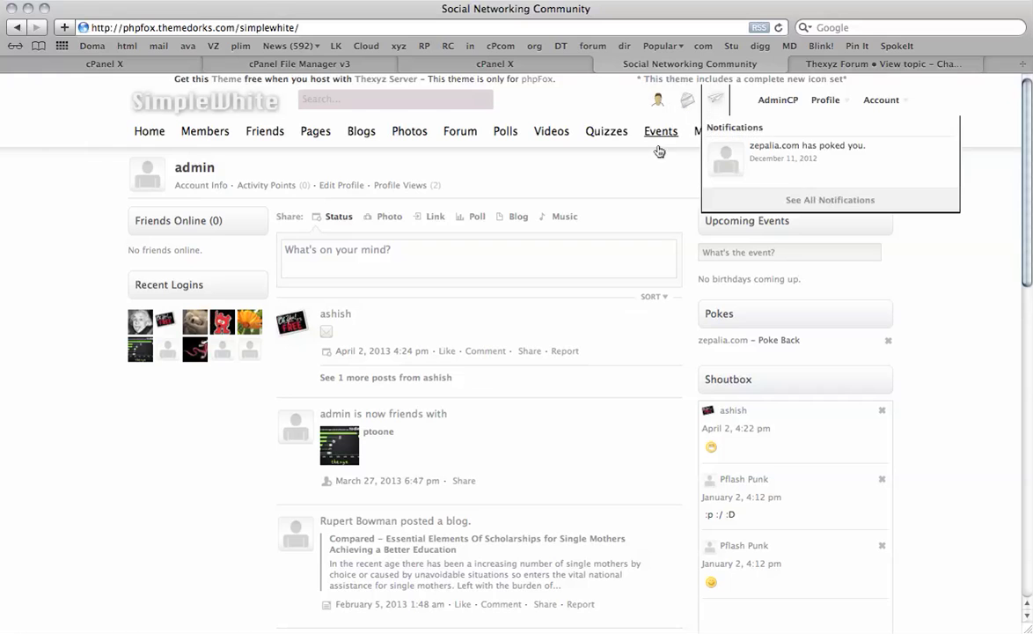
pyautogui.click(591, 108)
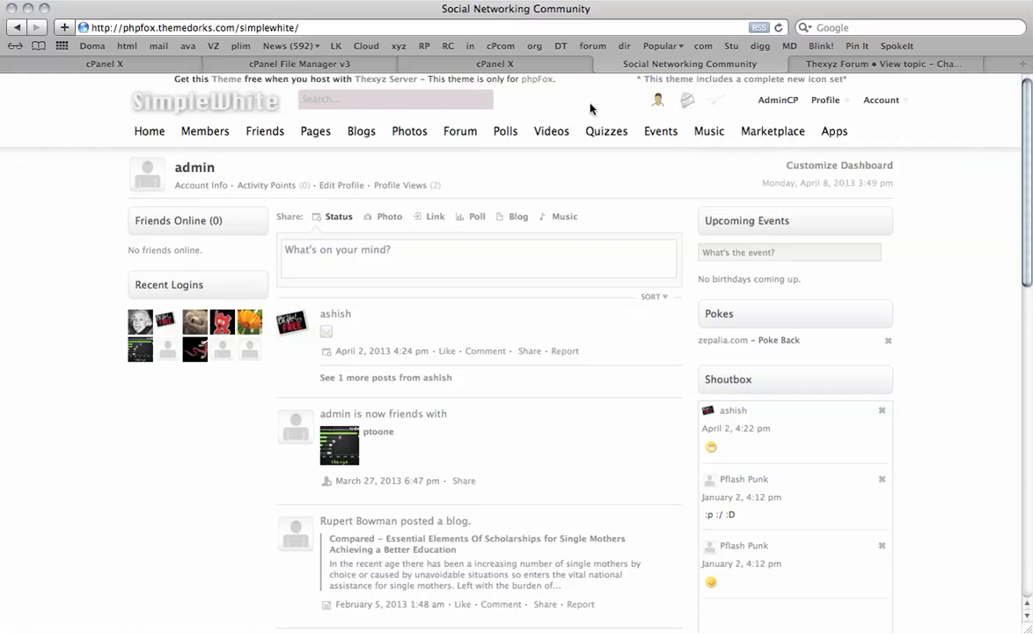